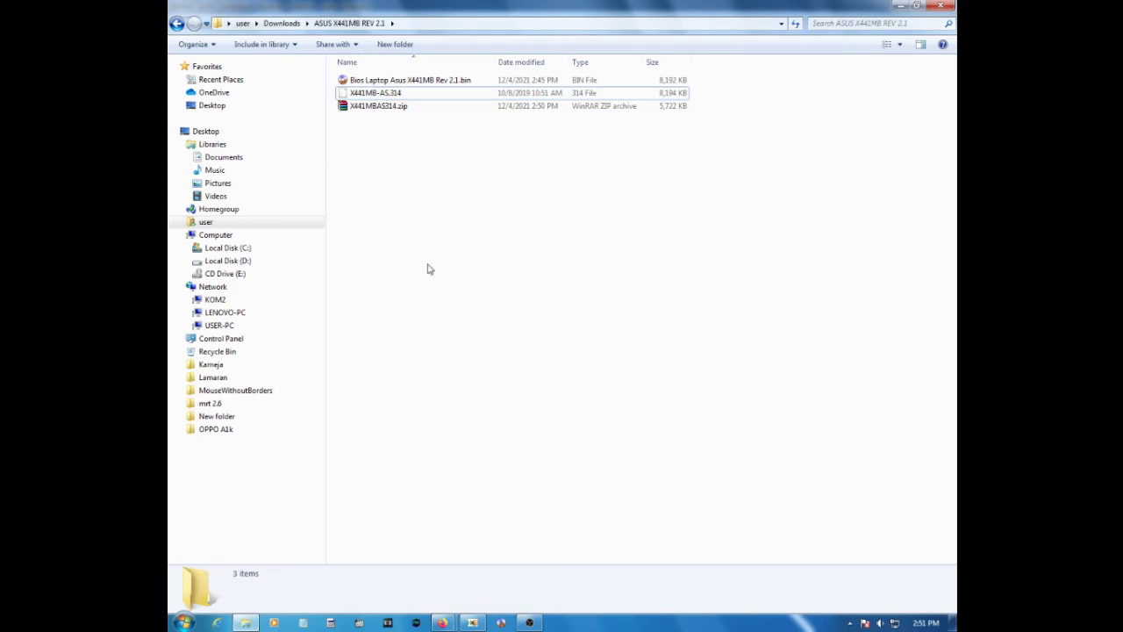
Step: Open X441MB-AS.314 in HxD alongside Bios Laptop Asus X441MB Rev 2.1.bin and switch between the two files
drag(395, 93, 571, 270)
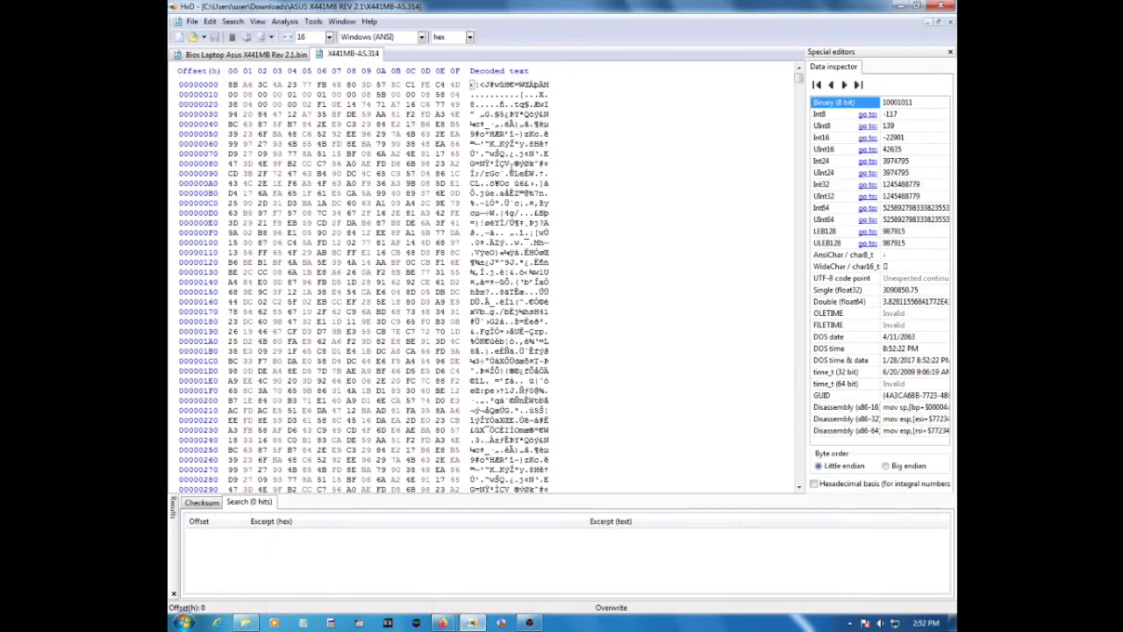
click(277, 55)
click(353, 54)
Step: Search the X441MB-AS.314 text forward for "ASUS" repeatedly until reaching the block with the laptop model name
click(475, 84)
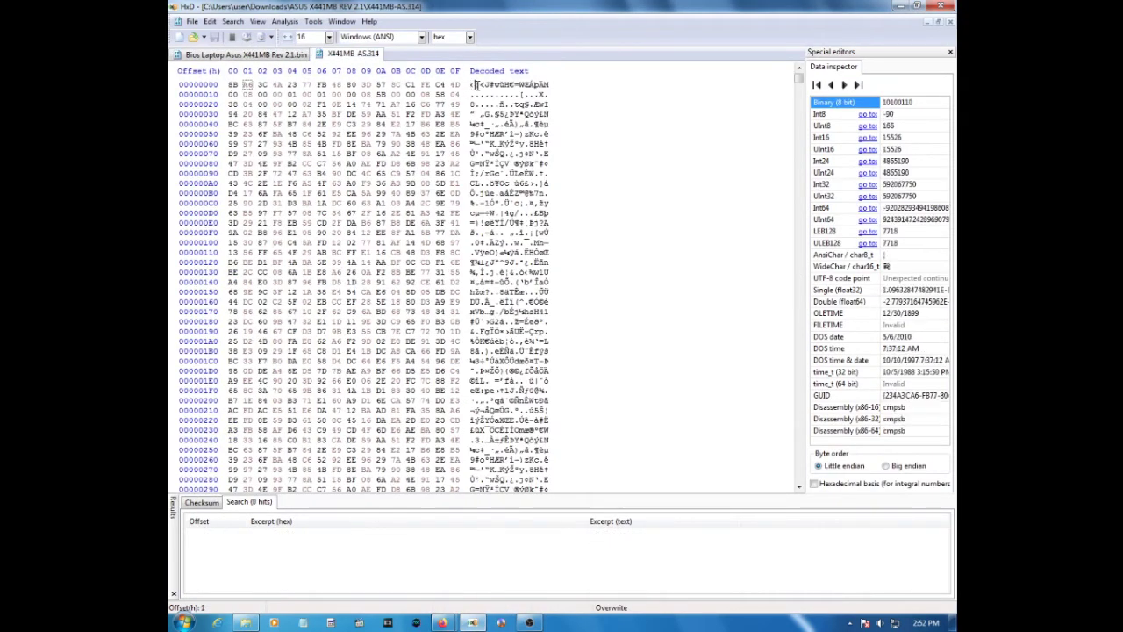
key(ctrl+f)
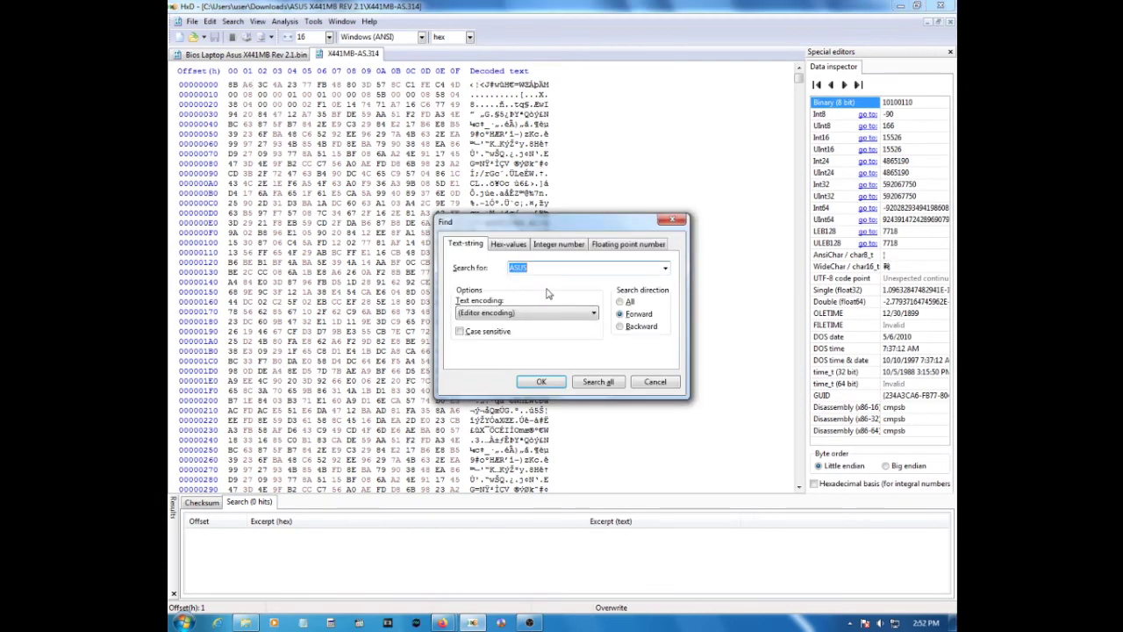
click(559, 384)
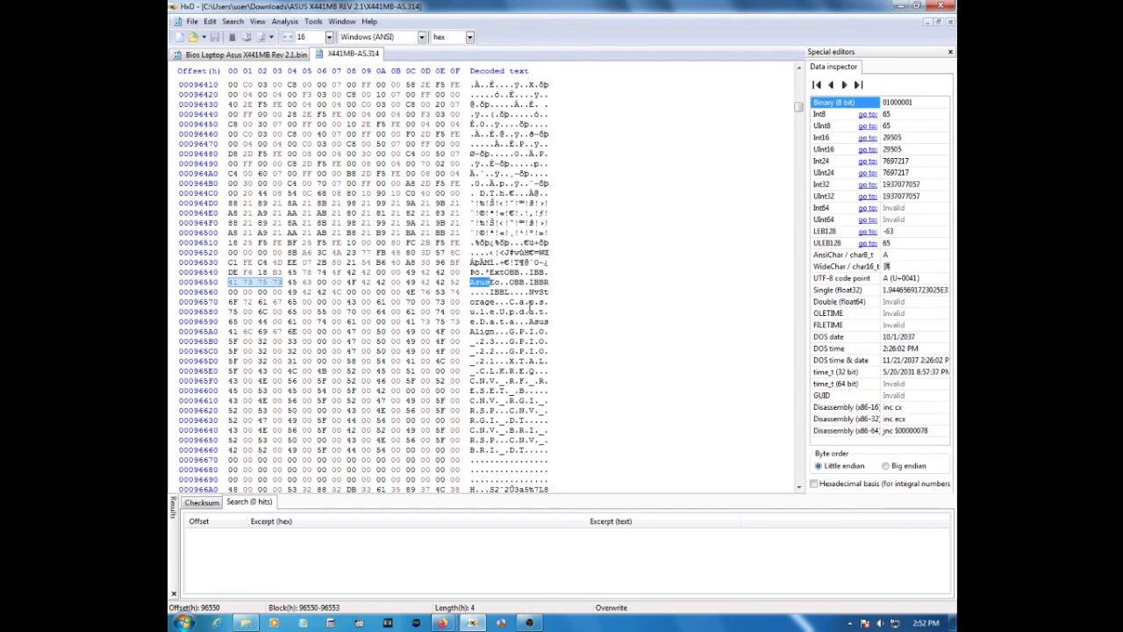
click(510, 312)
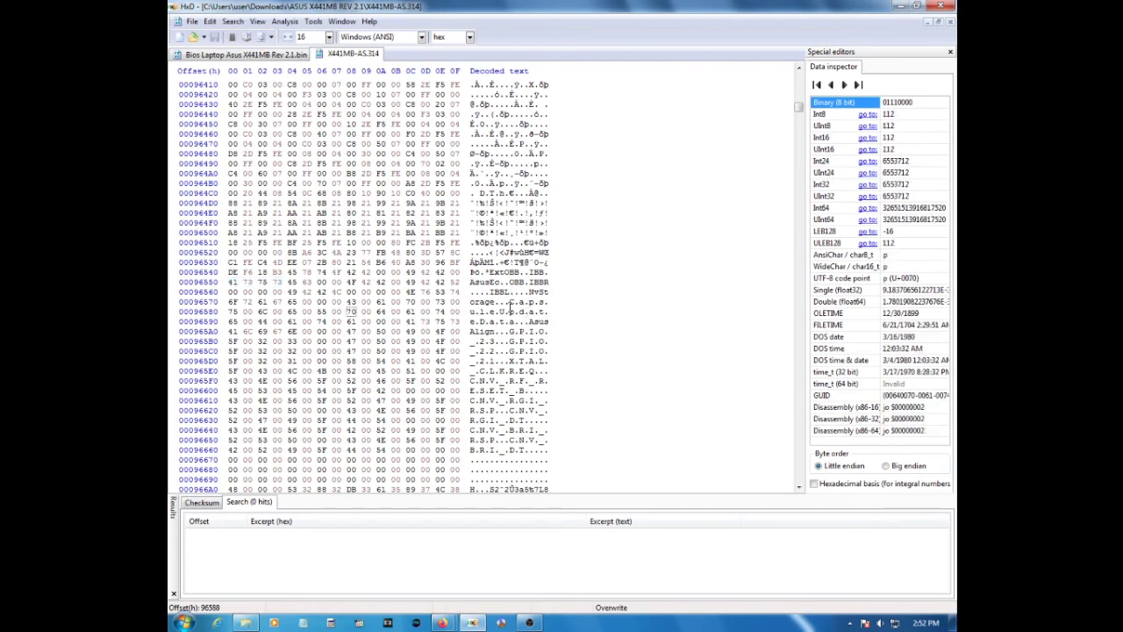
key(ctrl+f)
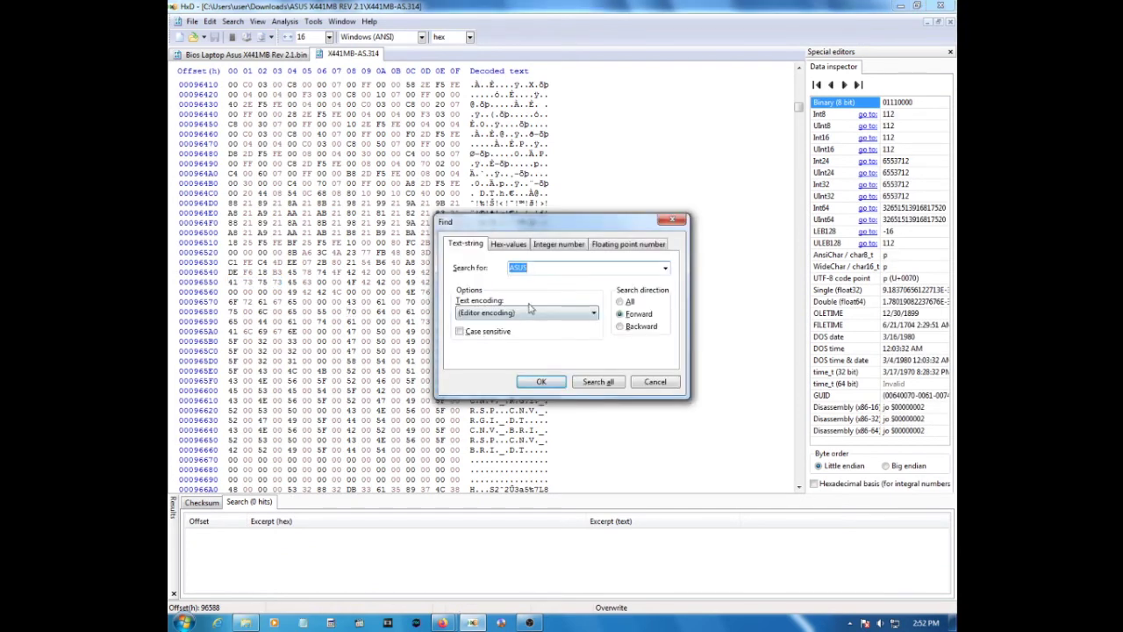
click(554, 386)
click(530, 351)
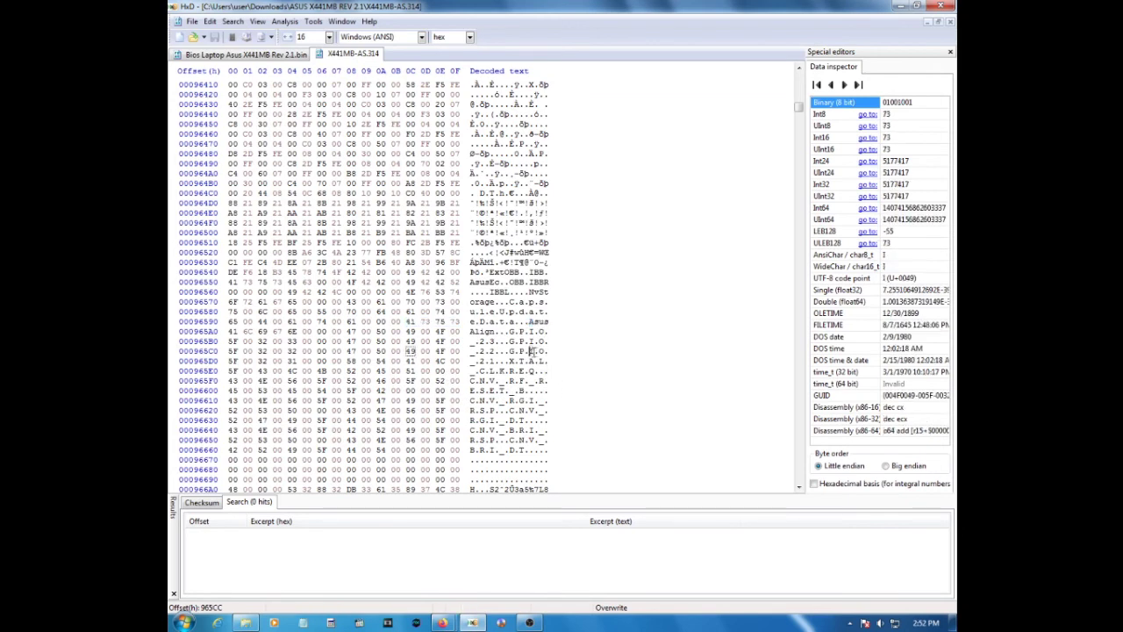
key(ctrl+f)
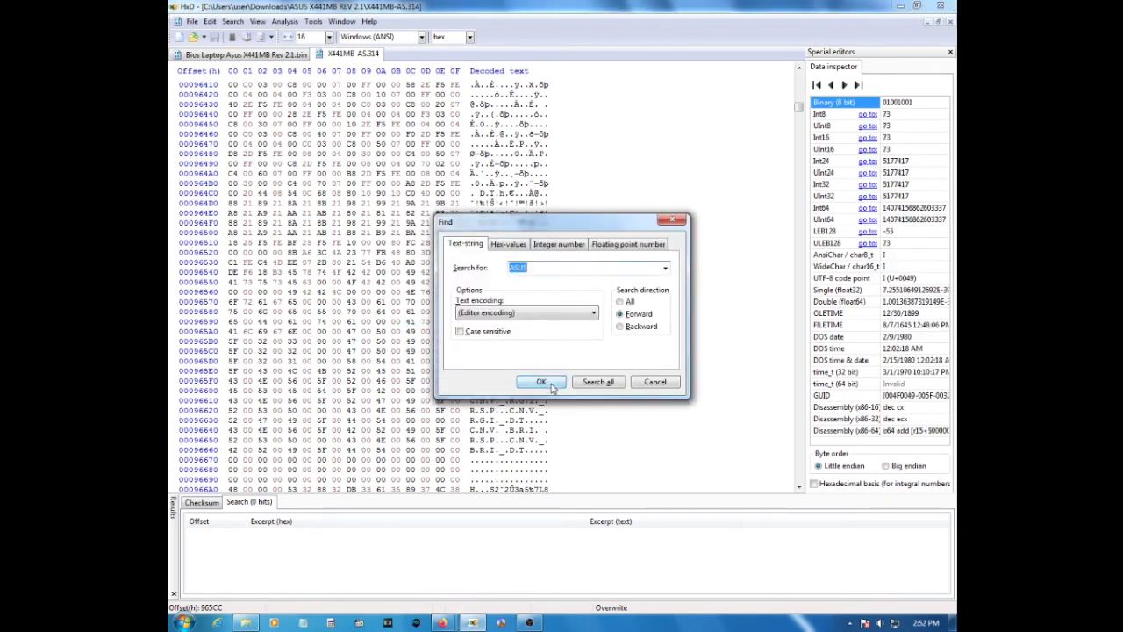
click(553, 387)
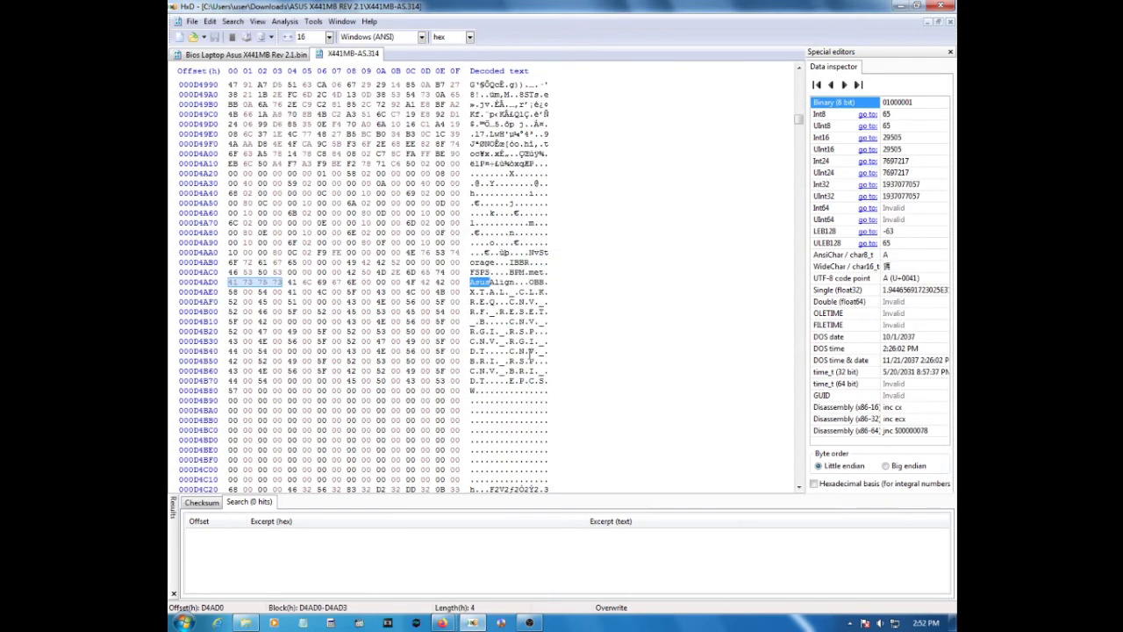
click(514, 343)
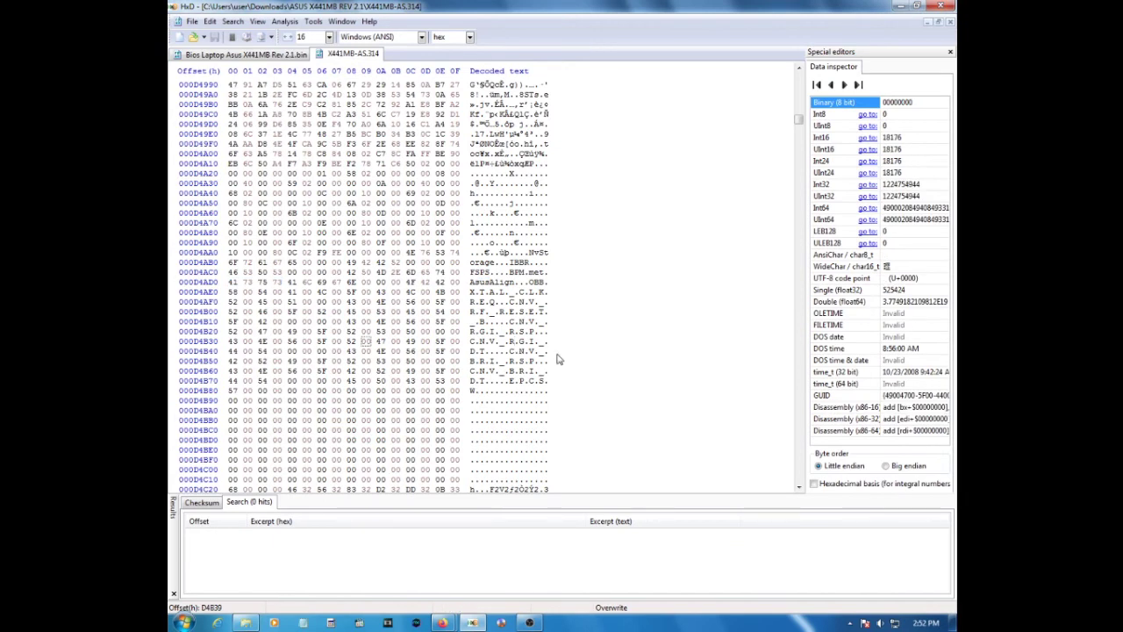
key(ctrl+f)
click(555, 386)
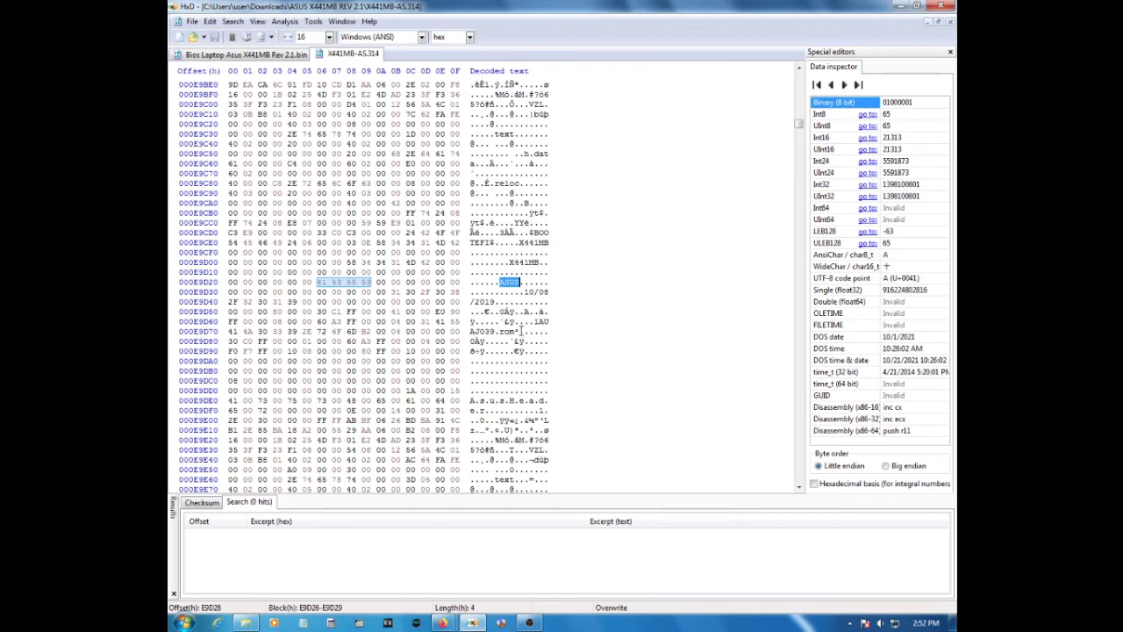
Step: Highlight the X441MB model name entries just above the ASUS string in the decoded text
click(544, 262)
drag(515, 243, 551, 262)
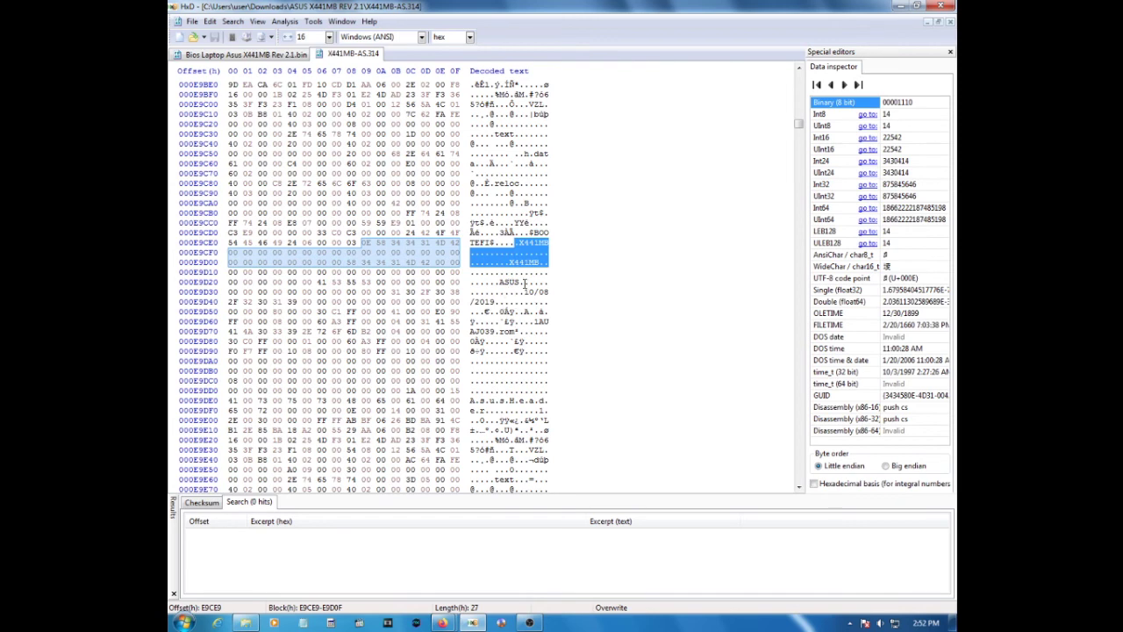
click(511, 262)
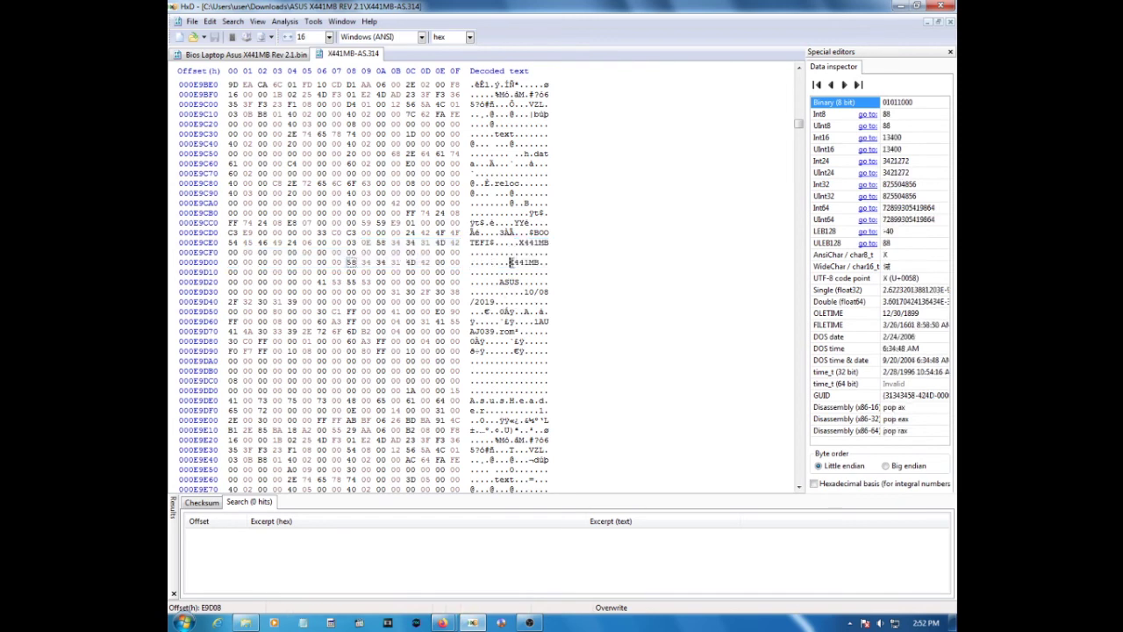
drag(519, 243, 541, 262)
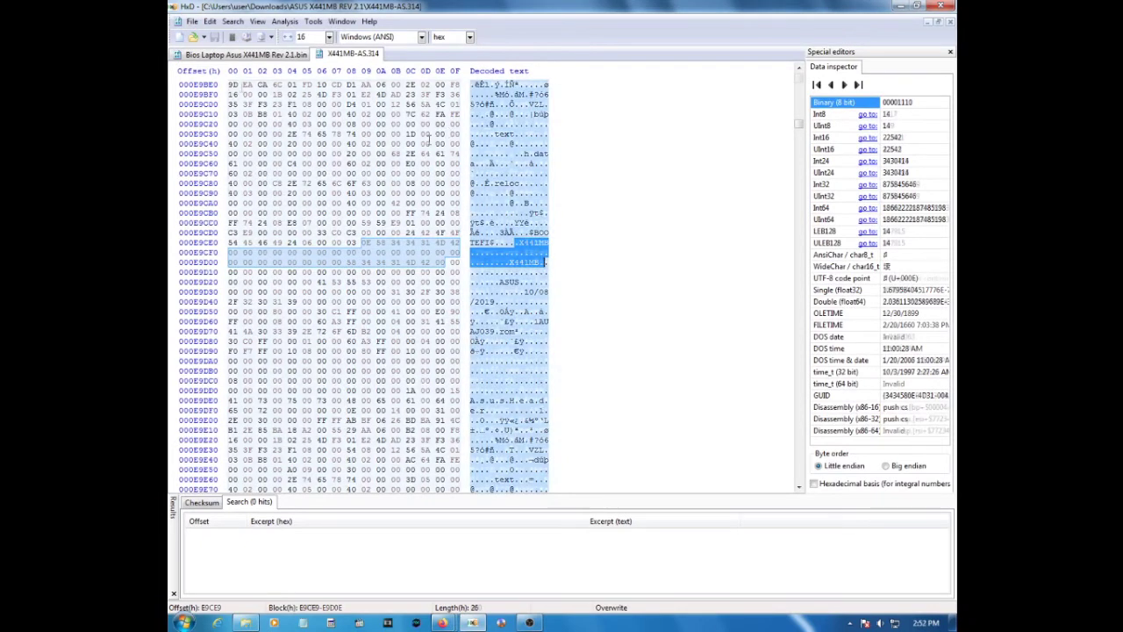
Step: Strip the leading header bytes from X441MB-AS.314 so it starts with FF, check it against the Rev 2.1 .bin file, and save it
key(ctrl+v)
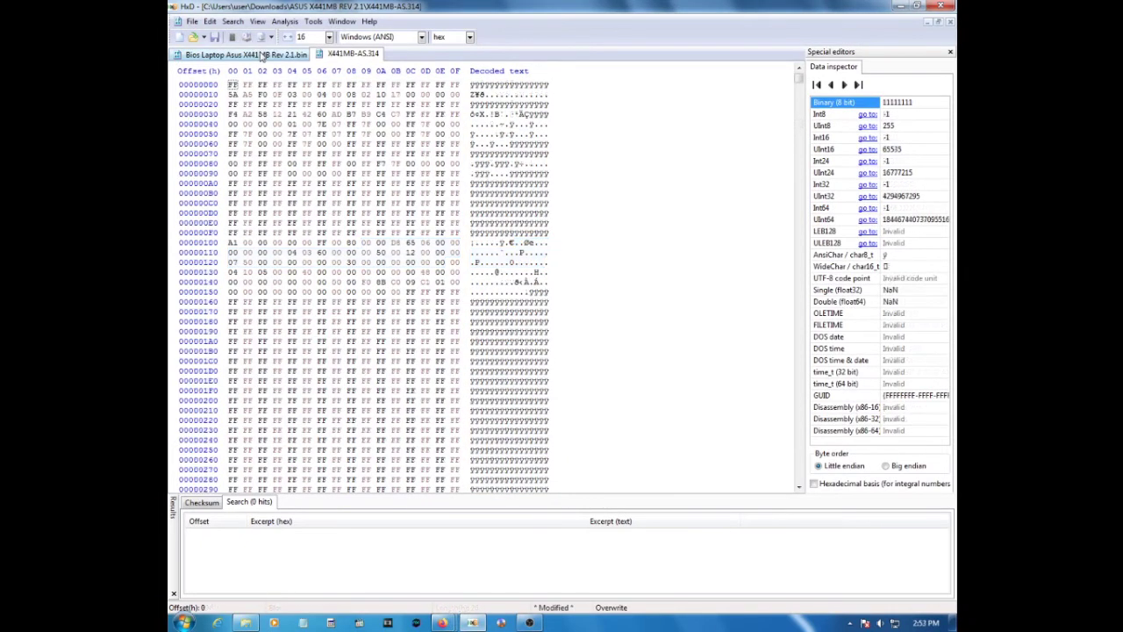
click(261, 54)
drag(802, 285, 784, 85)
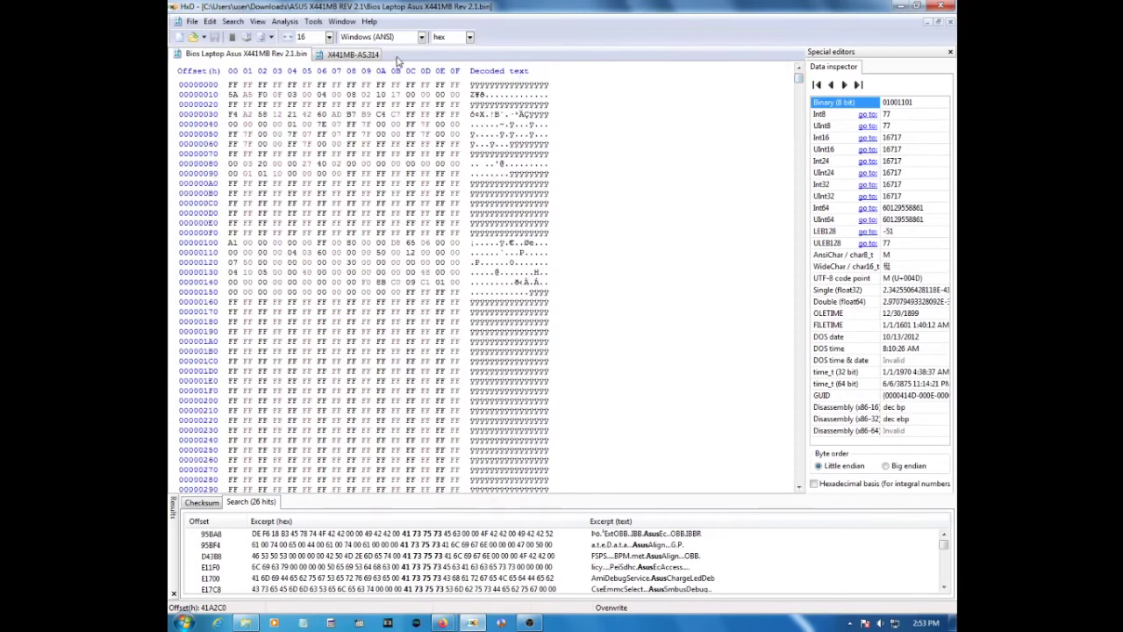
click(367, 56)
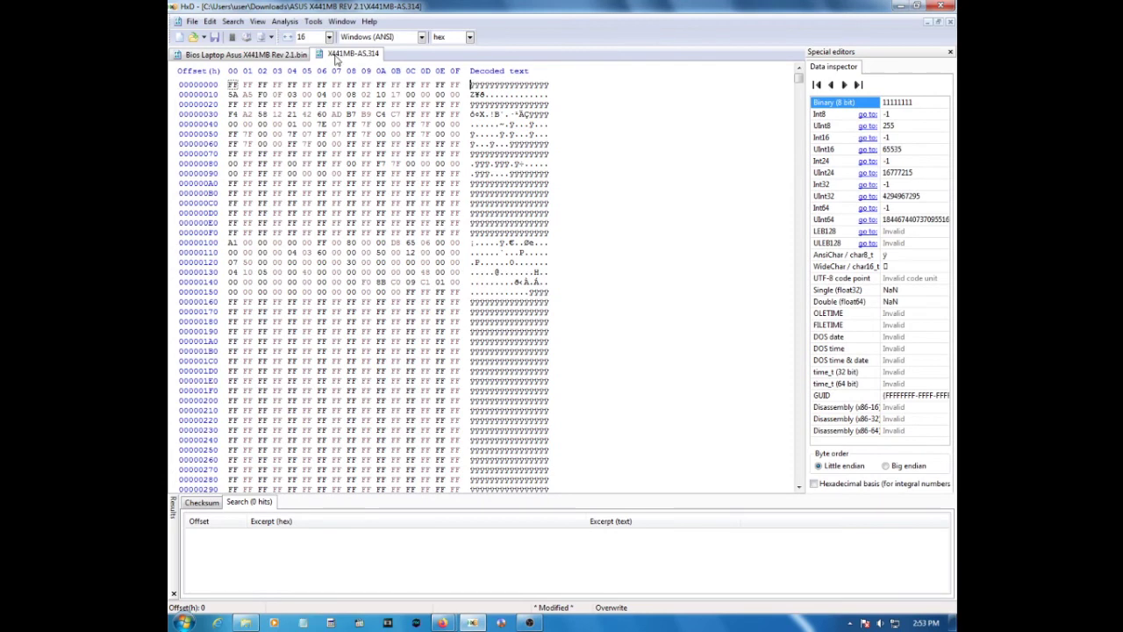
click(216, 37)
Step: Compare the starting bytes of Bios Laptop Asus X441MB Rev 2.1.bin with those of X441MB-AS.314
click(277, 56)
click(349, 56)
click(296, 56)
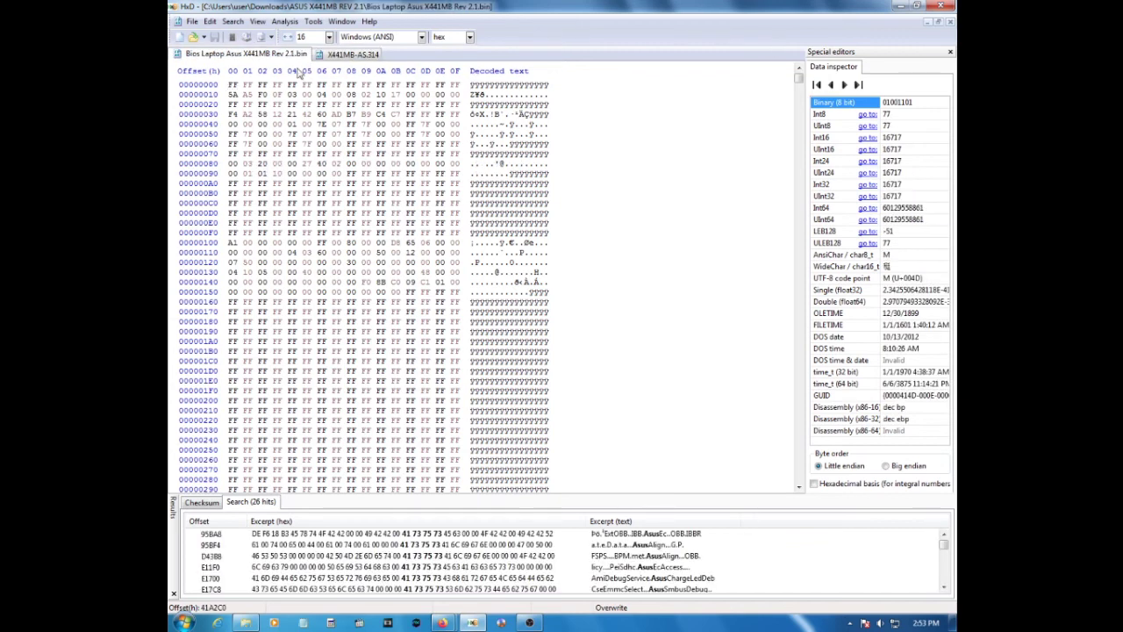
Step: Switch to Firefox and download BIOS version 206 from the ASUS X441 support page, saving X441MBAS206.zip
click(444, 622)
click(506, 543)
scroll(954, 256, up, 1)
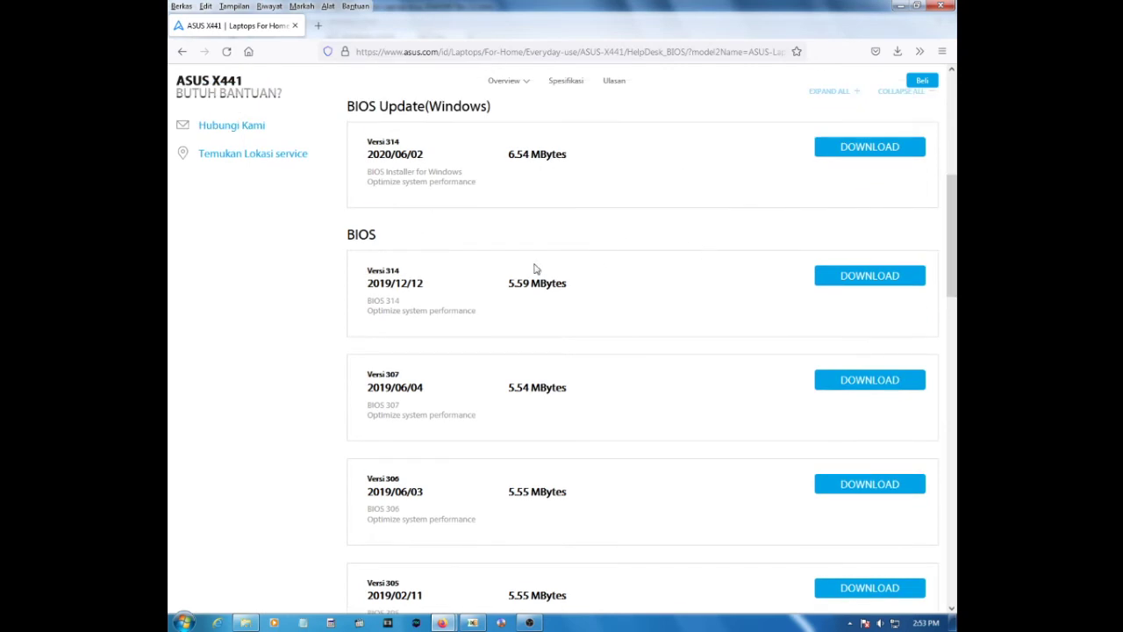
drag(949, 251, 949, 335)
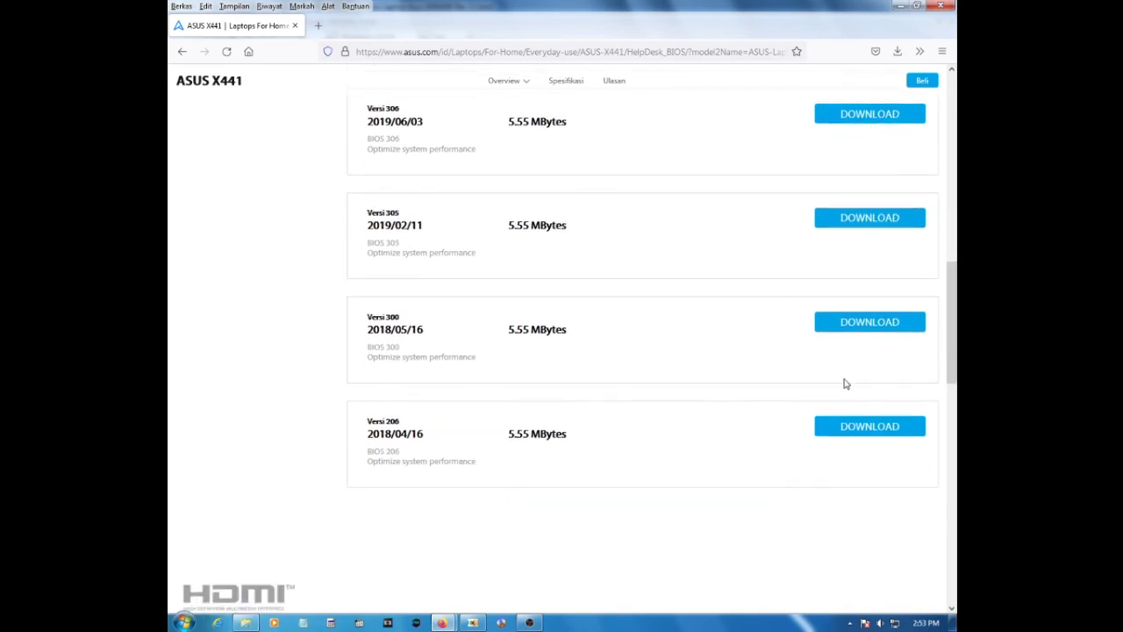
click(849, 426)
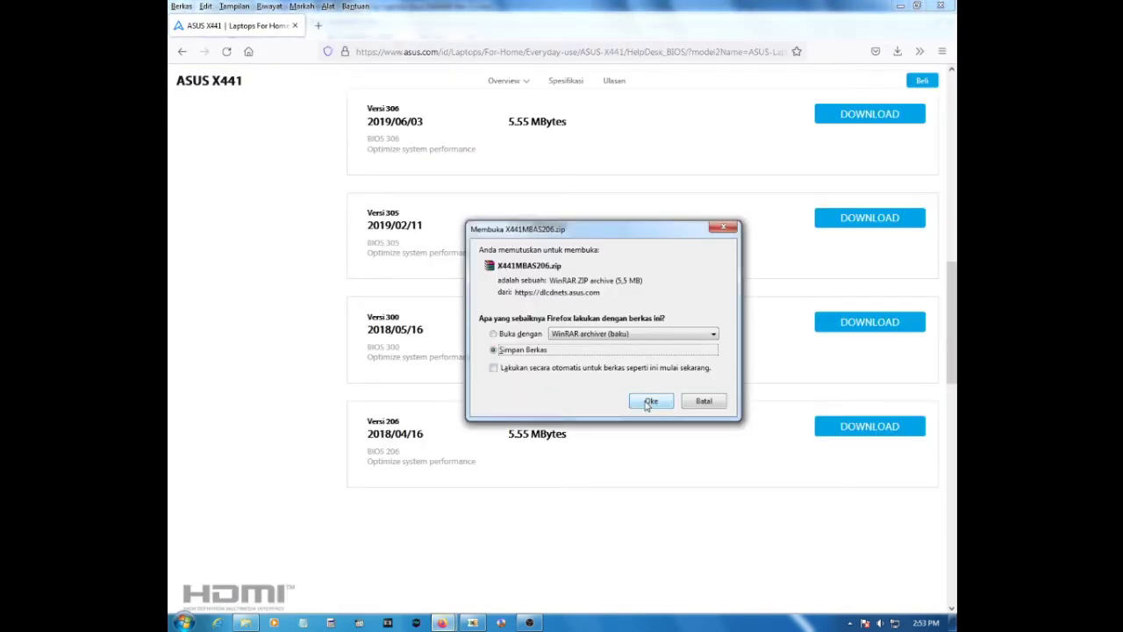
click(650, 402)
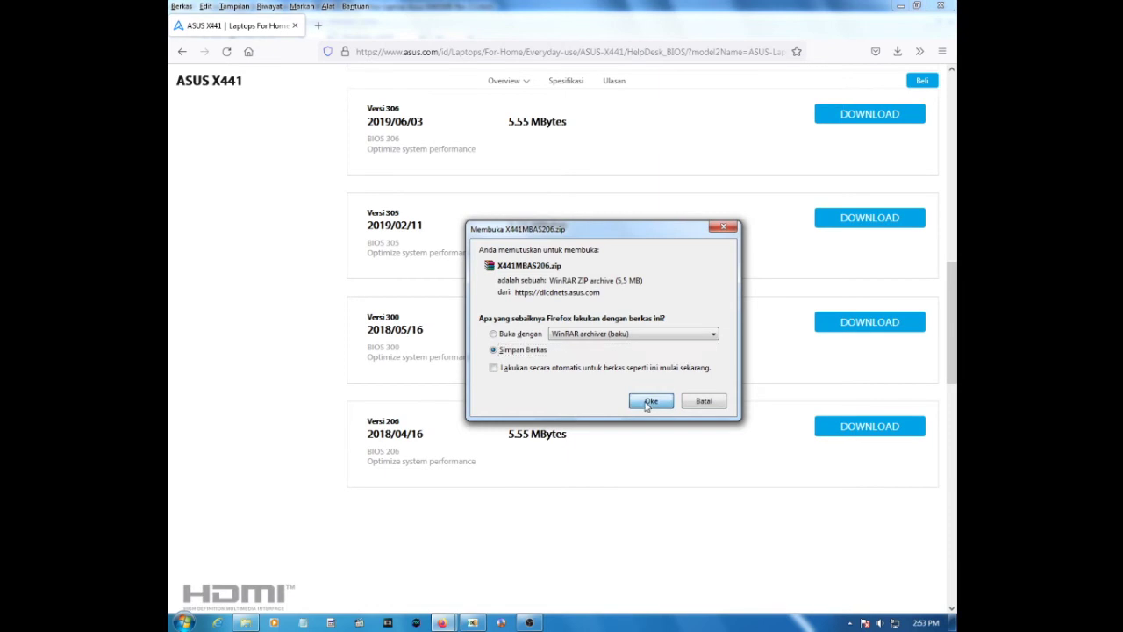
Step: In Windows Explorer, place X441MBAS206.zip from Downloads into the ASUS X441MB REV 2.1 folder
click(246, 623)
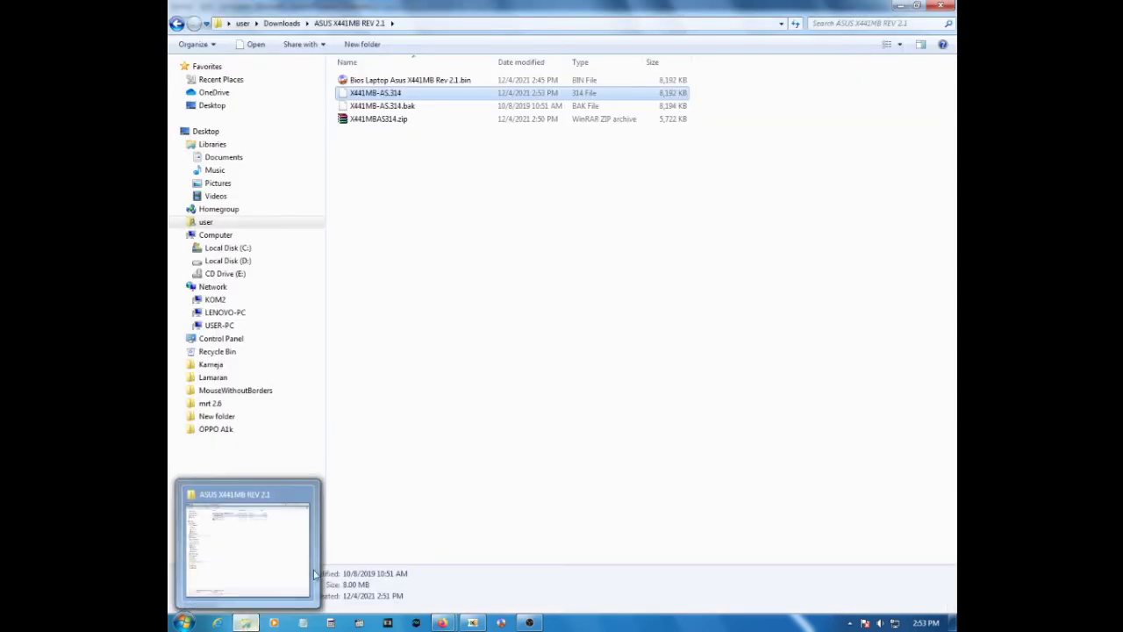
click(176, 23)
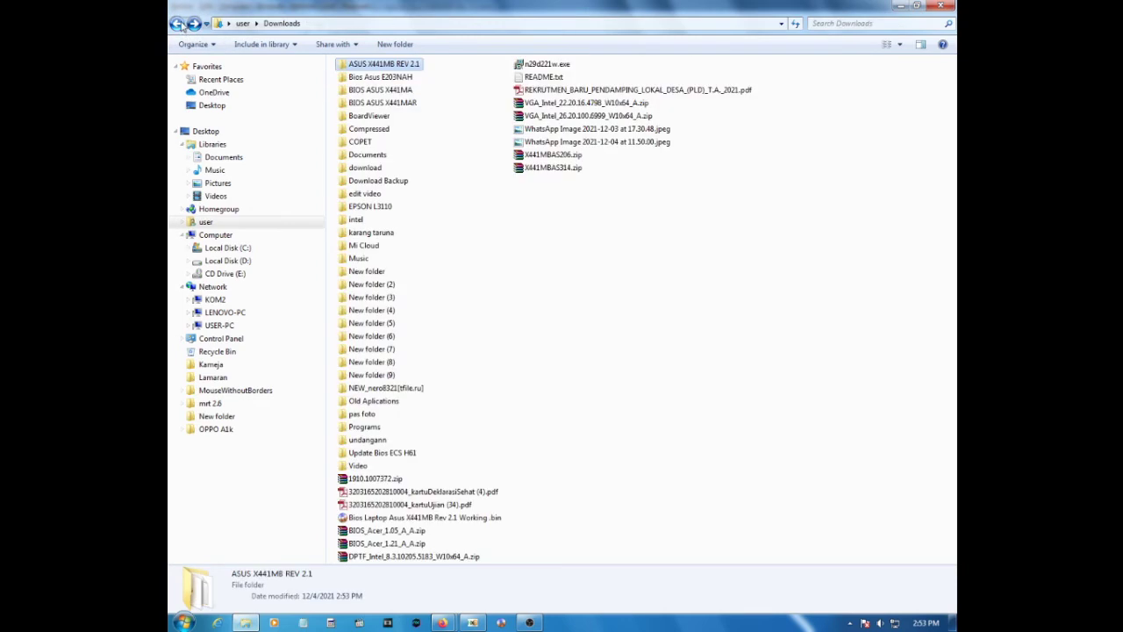
right_click(548, 160)
click(579, 364)
double_click(384, 63)
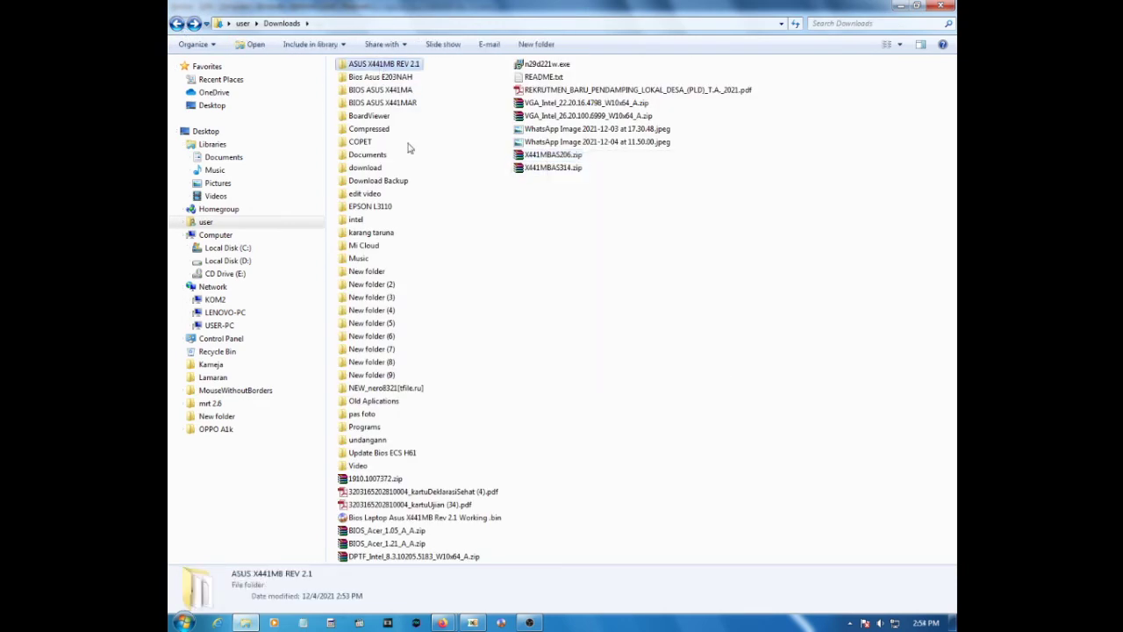
right_click(420, 228)
click(451, 259)
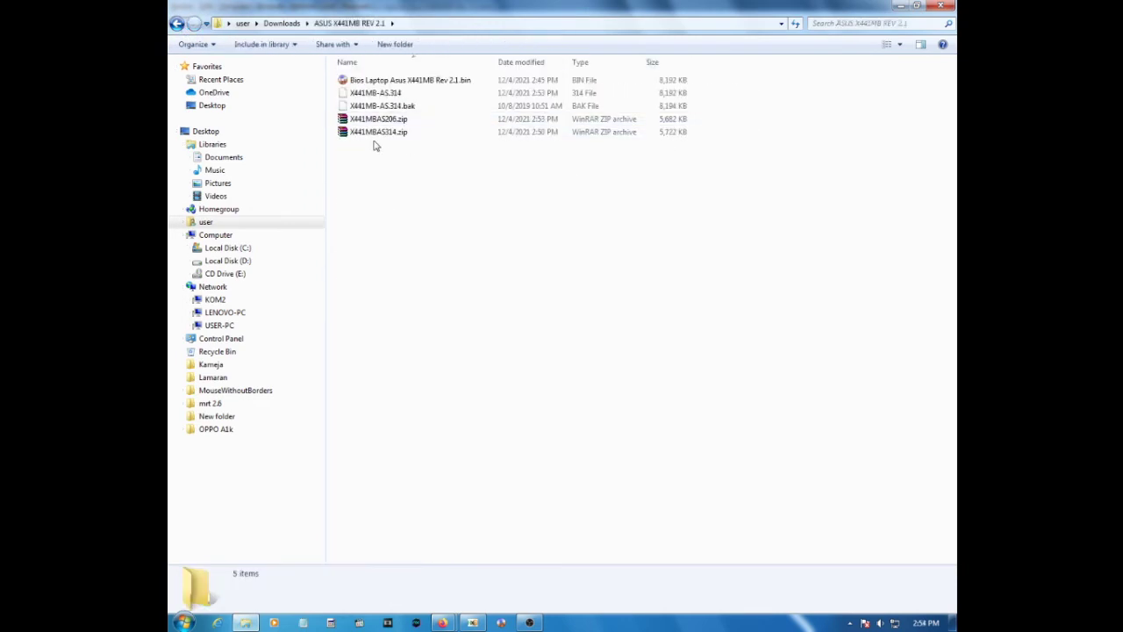
Step: Extract X441MBAS206.zip, open X441MB-AS.206 in HxD, and strip its leading header bytes so it starts with FF
right_click(378, 118)
click(424, 181)
click(413, 105)
drag(387, 97, 342, 87)
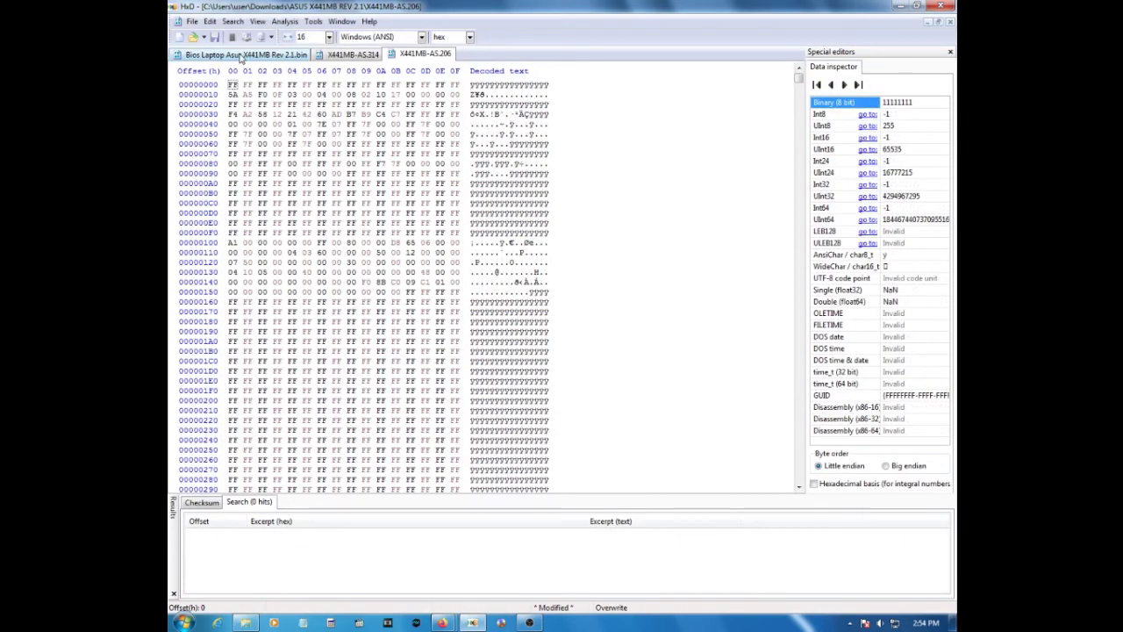
Step: Save X441MB-AS.206 and compare its starting bytes with X441MB-AS.314 and the Rev 2.1 .bin file
click(350, 54)
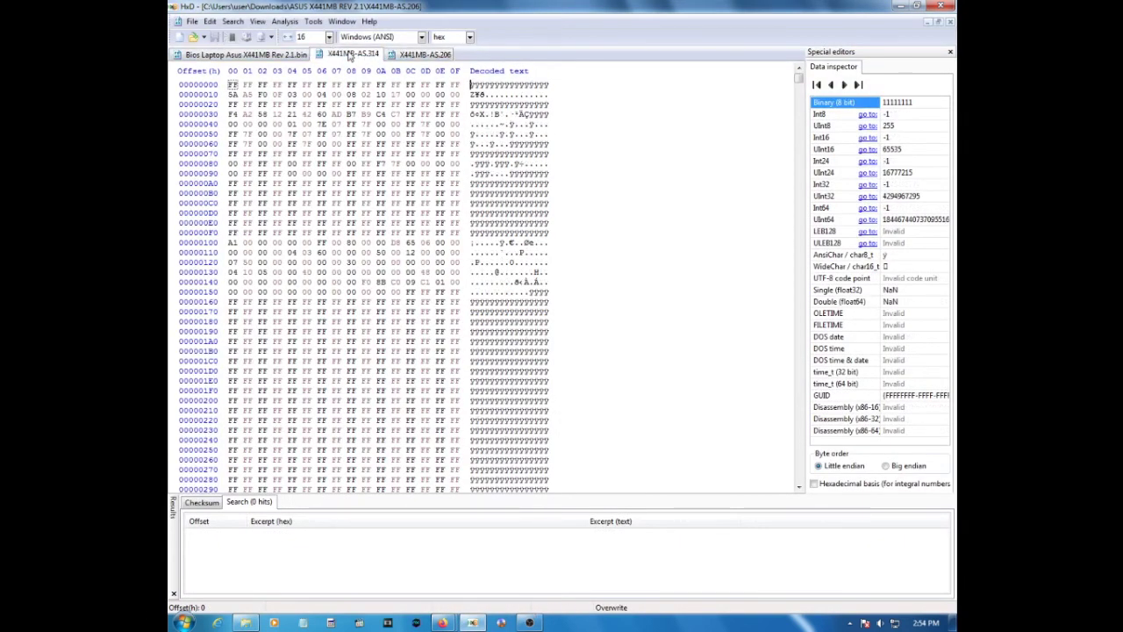
click(286, 55)
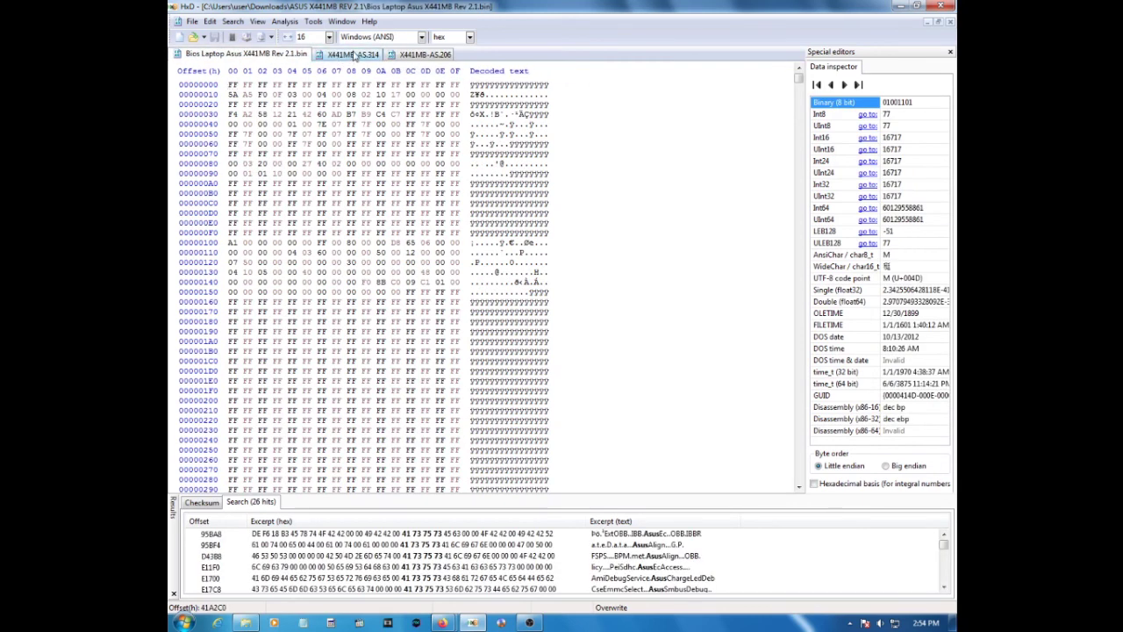
click(356, 55)
click(424, 54)
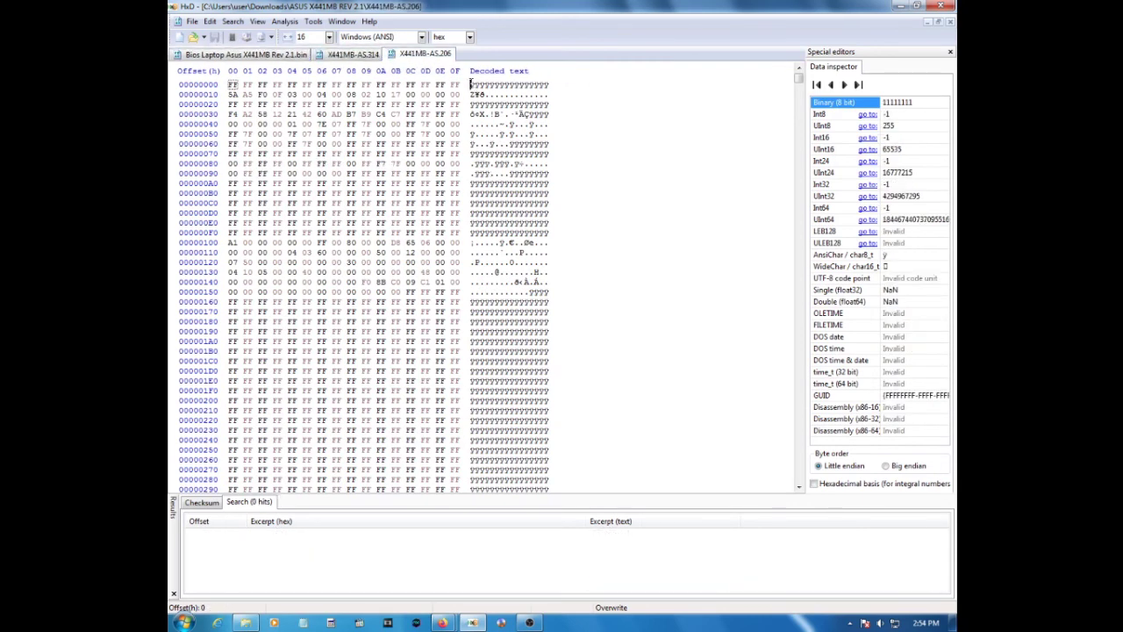
Step: Search X441MB-AS.206 forward for "ASUS" repeatedly up to the model name block, and place the cursor after the second X441MB entry
key(ctrl+f)
click(665, 268)
click(542, 290)
click(542, 382)
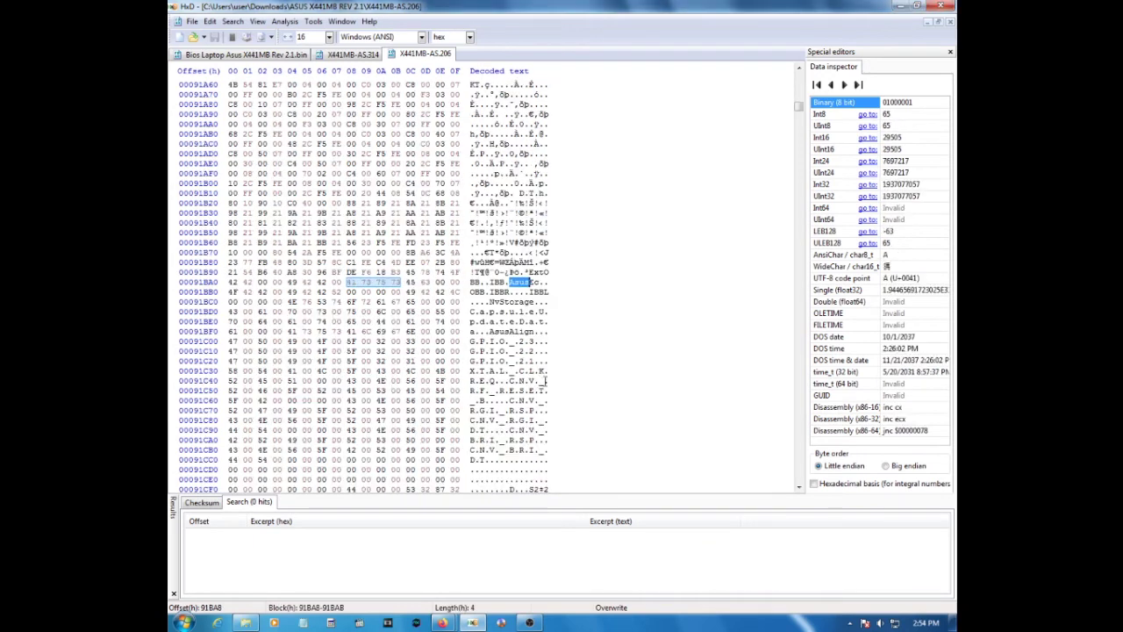
key(ctrl+f)
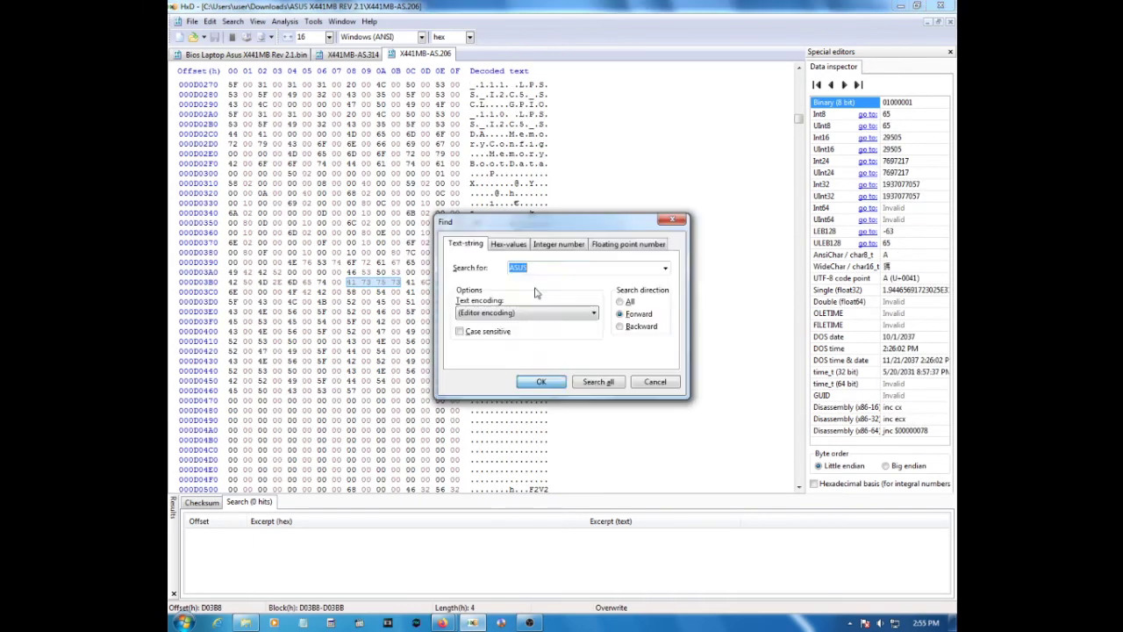
key(Return)
key(ctrl+f)
click(553, 391)
key(ctrl+f)
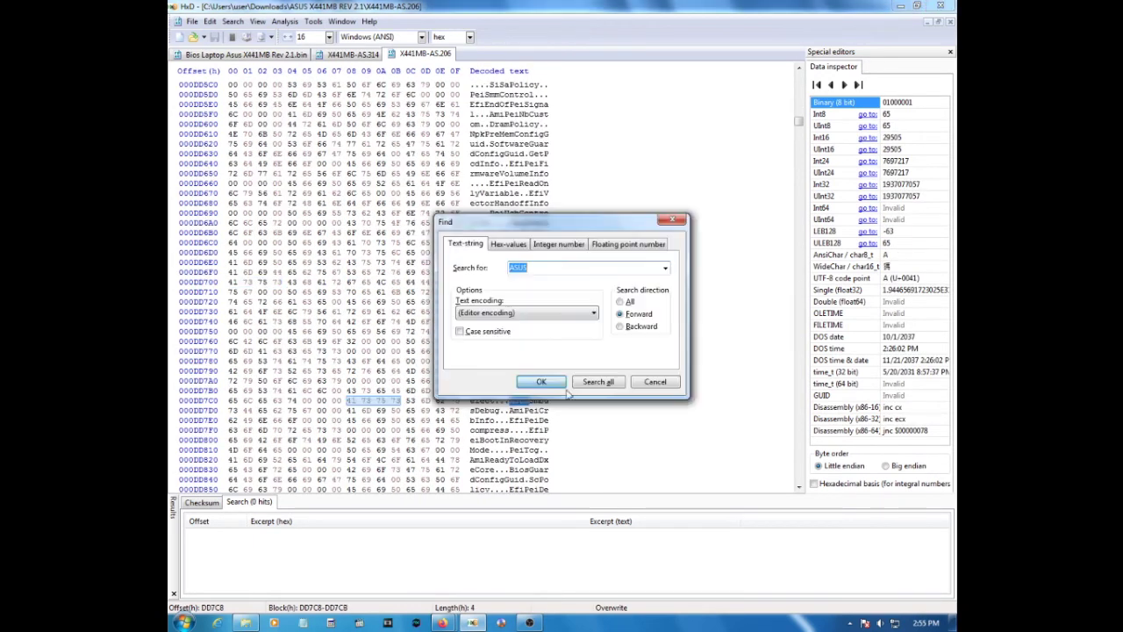
click(553, 390)
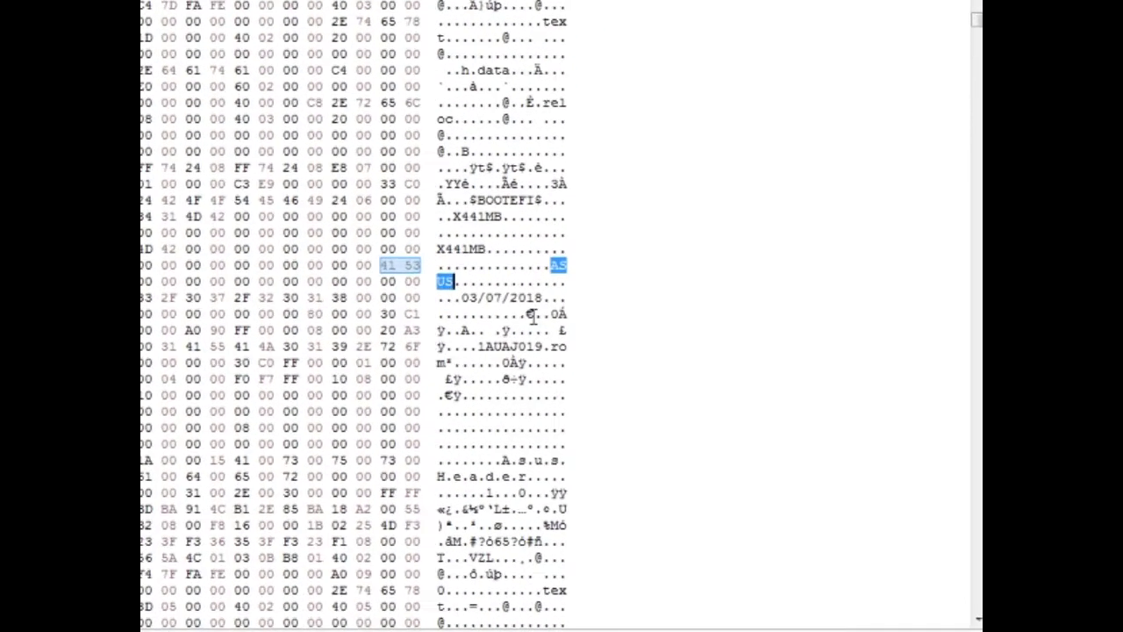
click(481, 214)
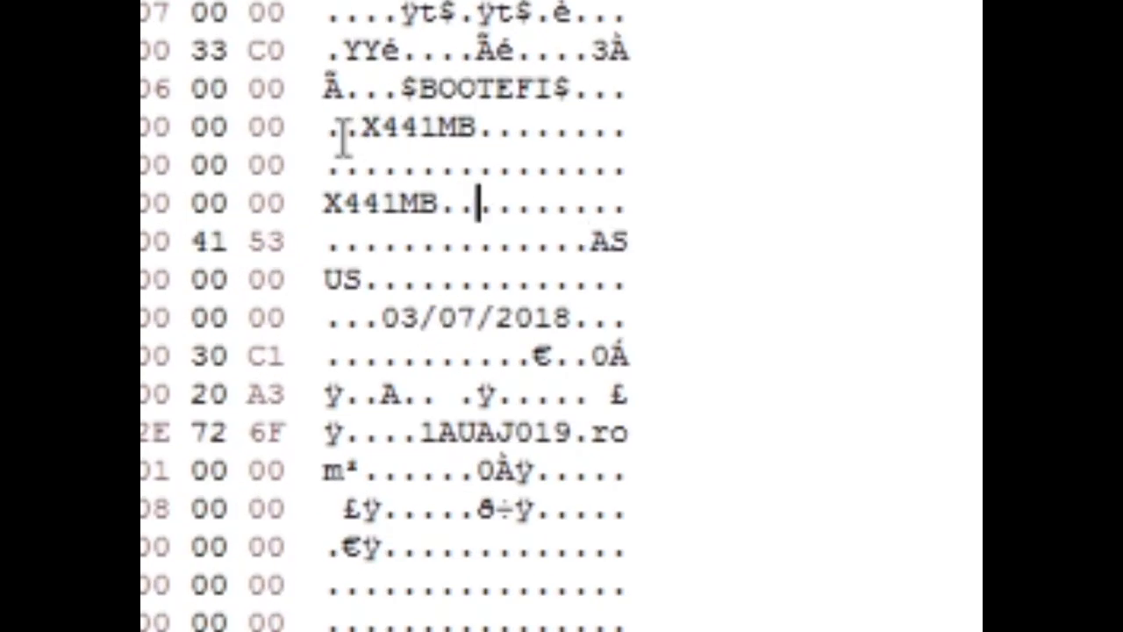
Step: Highlight the model block in X441MB-AS.206 from the first X441MB through the 03/07/2018 date, and return to the file's start
drag(343, 141, 635, 313)
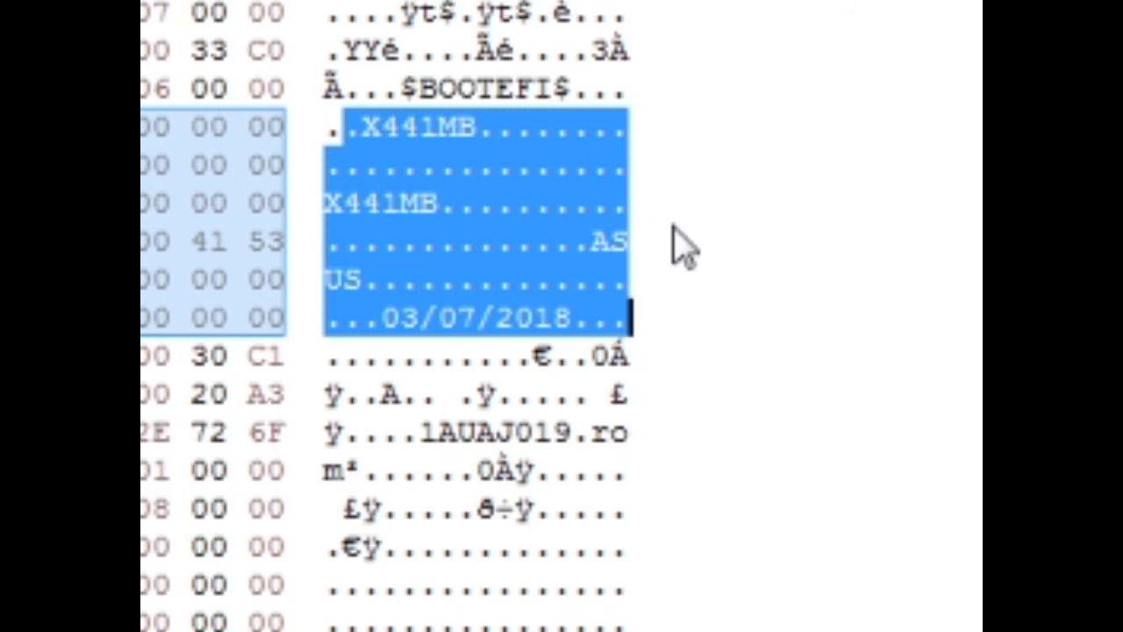
click(772, 438)
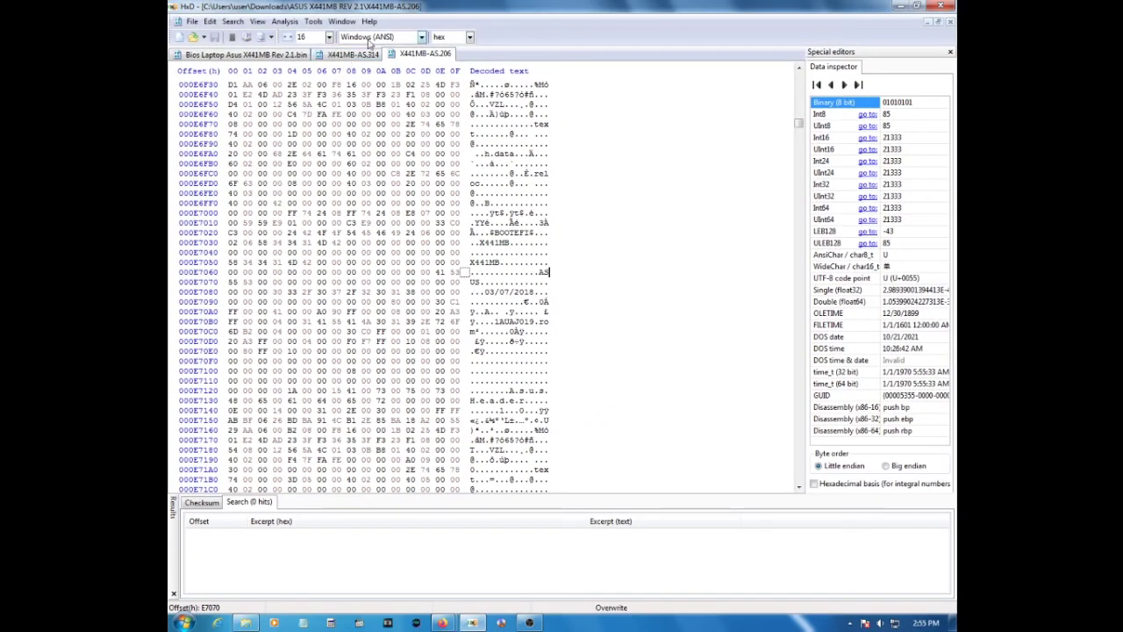
drag(799, 123, 799, 76)
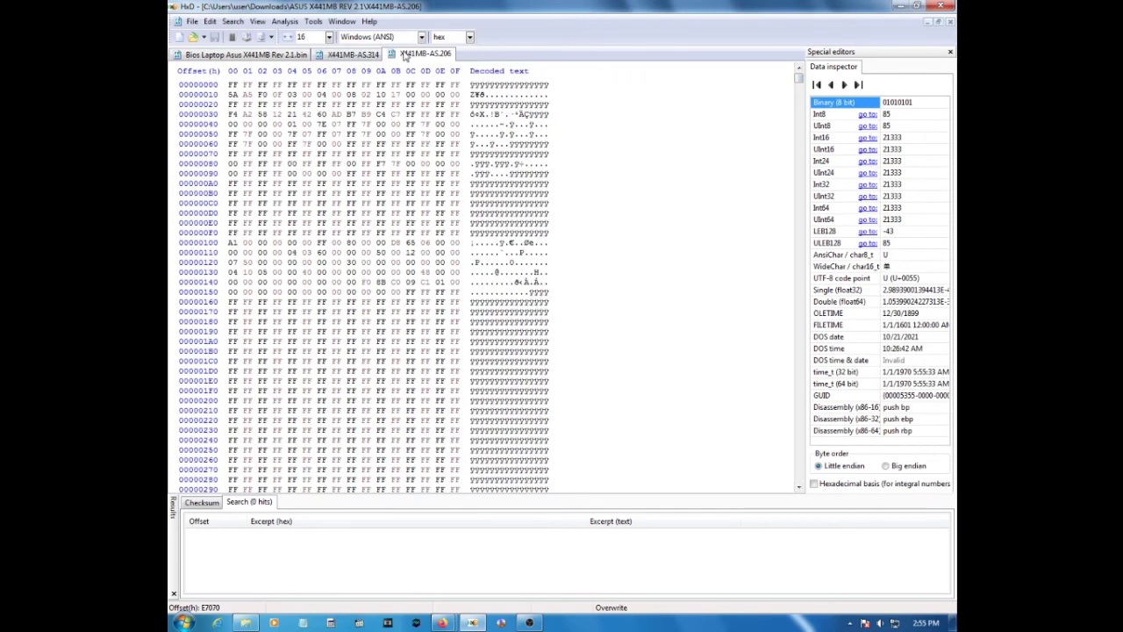
Step: Close X441MB-AS.206, X441MB-AS.314 and the Rev 2.1 .bin file, and exit HxD
click(427, 56)
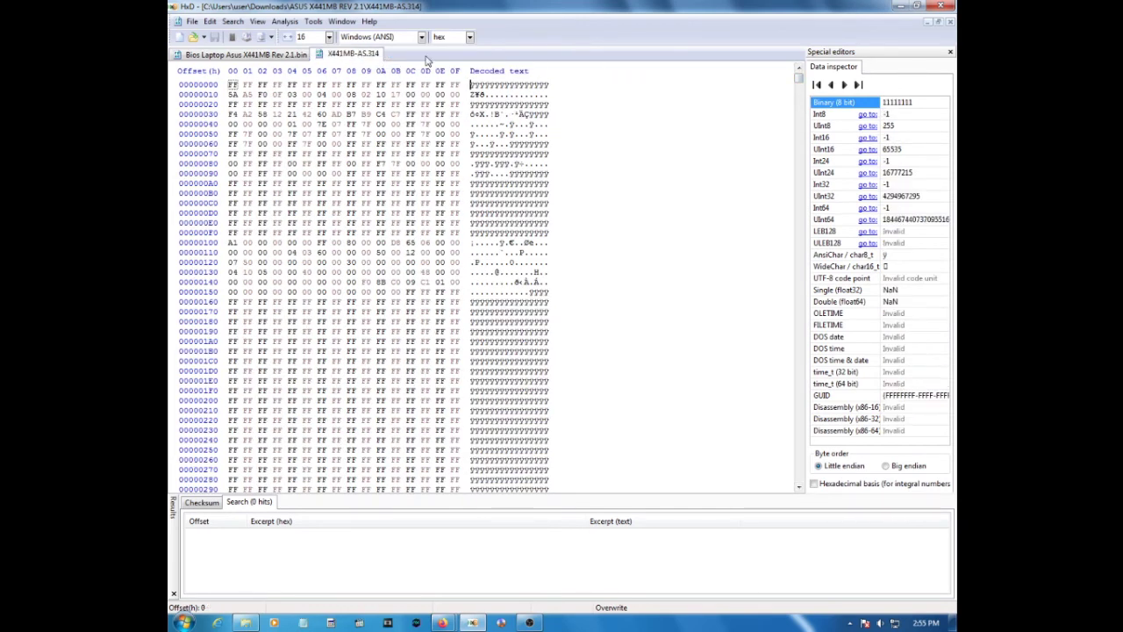
click(375, 57)
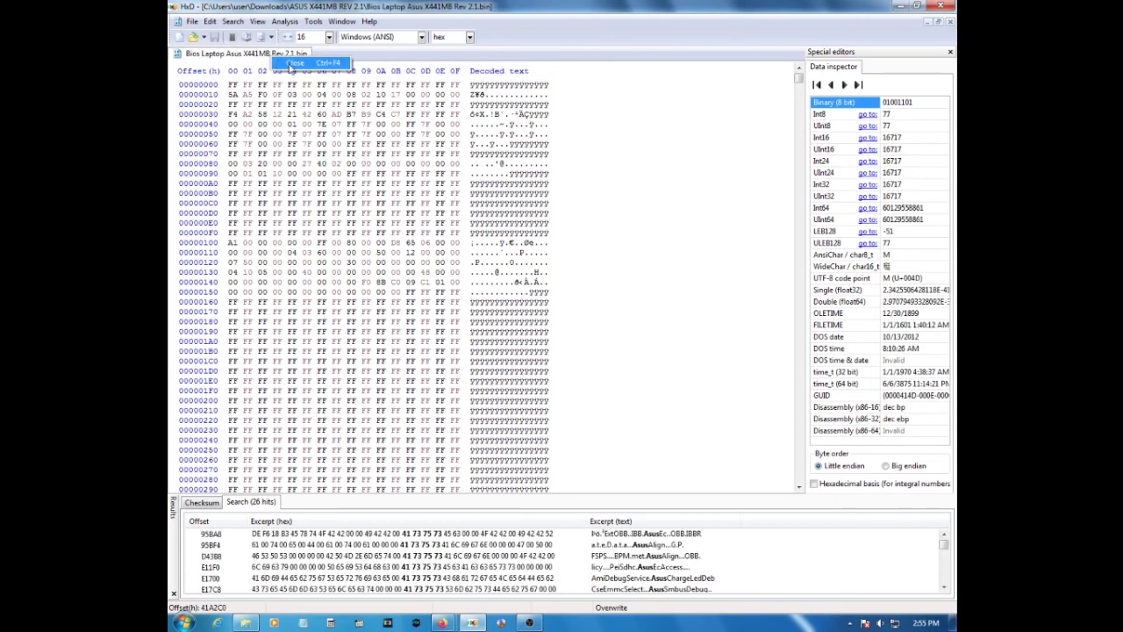
click(300, 54)
click(941, 6)
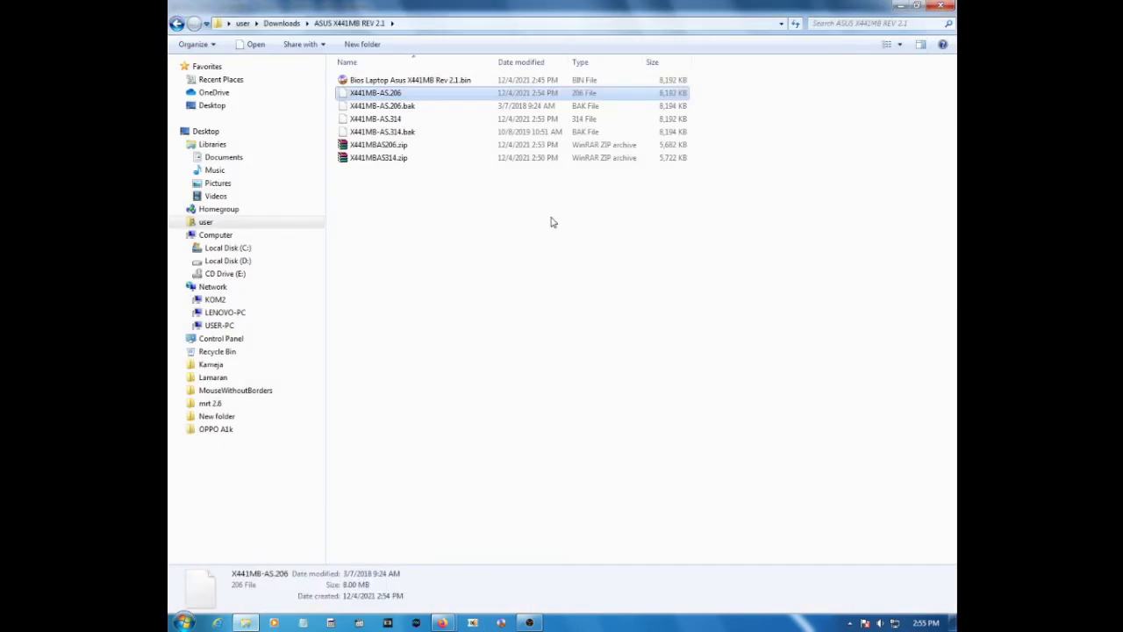
Step: Clear the file selection in the ASUS X441MB REV 2.1 folder and launch EZP2019+ as administrator
click(540, 278)
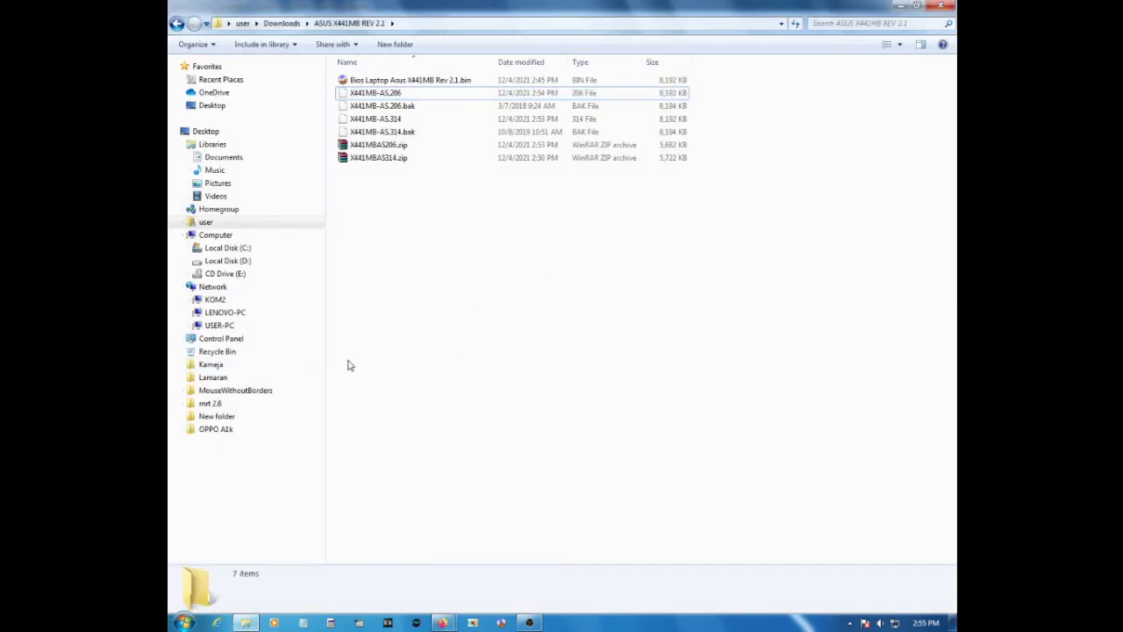
key(super)
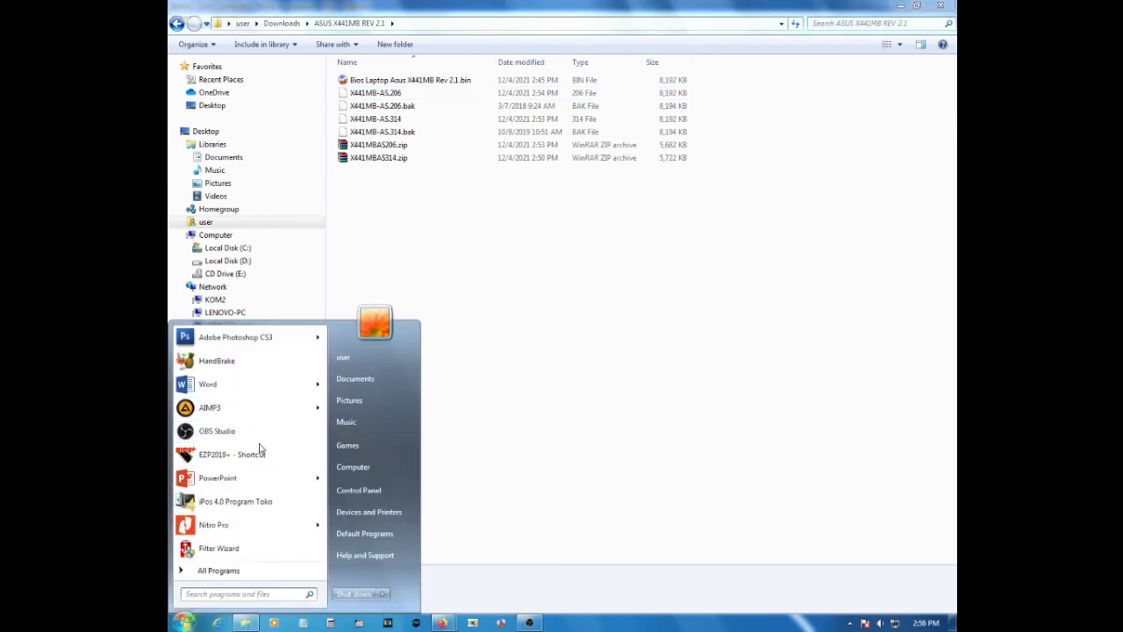
right_click(252, 456)
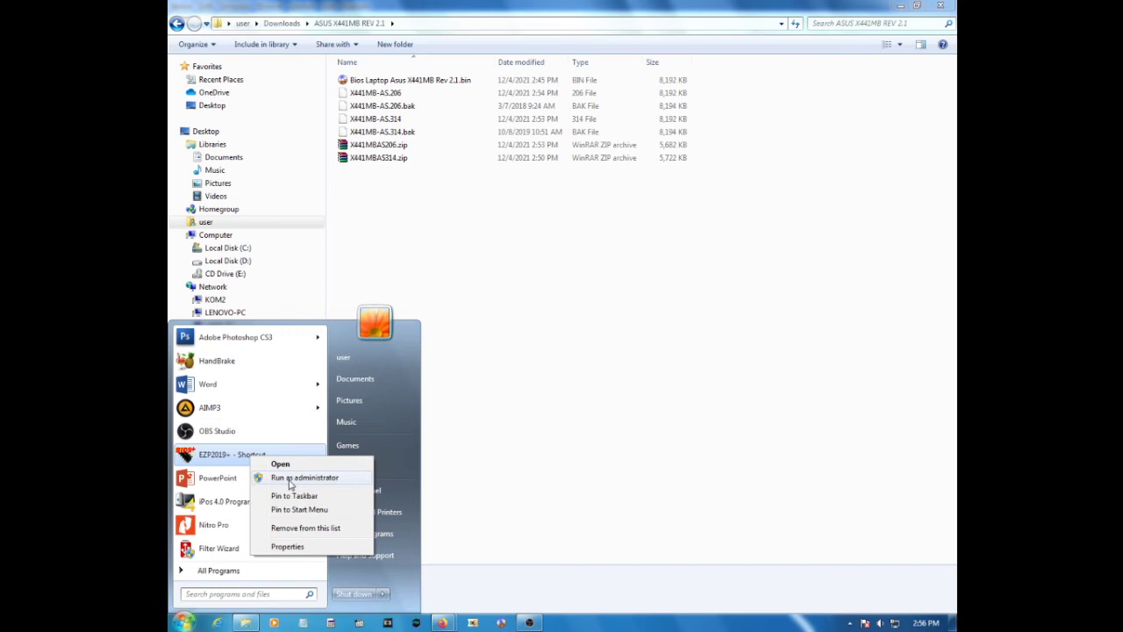
click(290, 480)
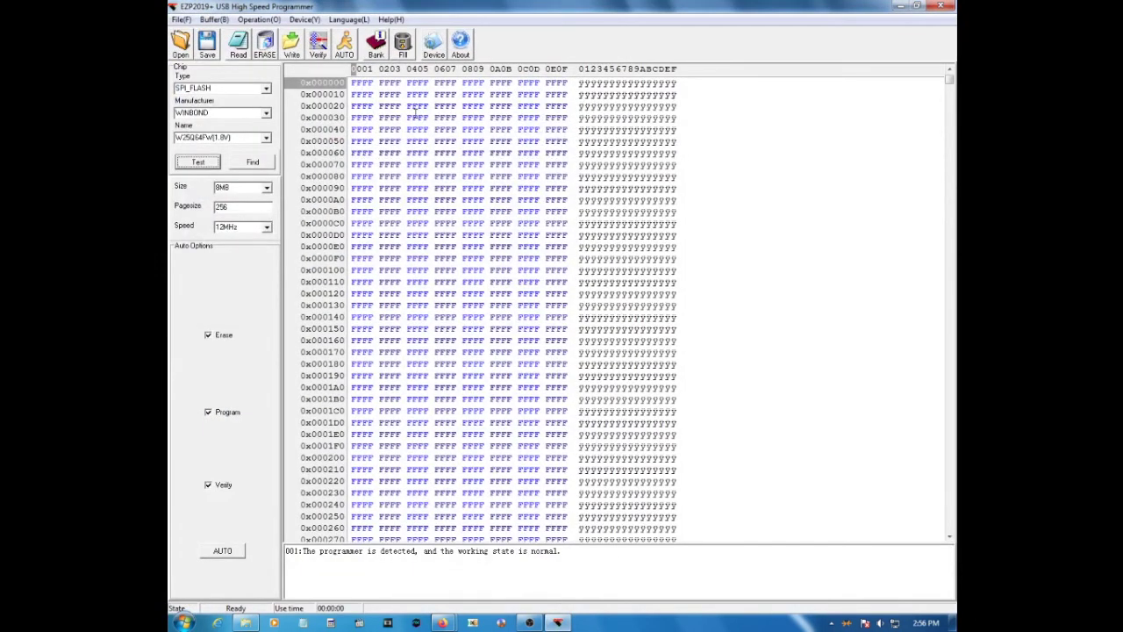
Step: Start opening a file from the ASUS X441MB REV 2.1 folder with all file types listed
click(181, 44)
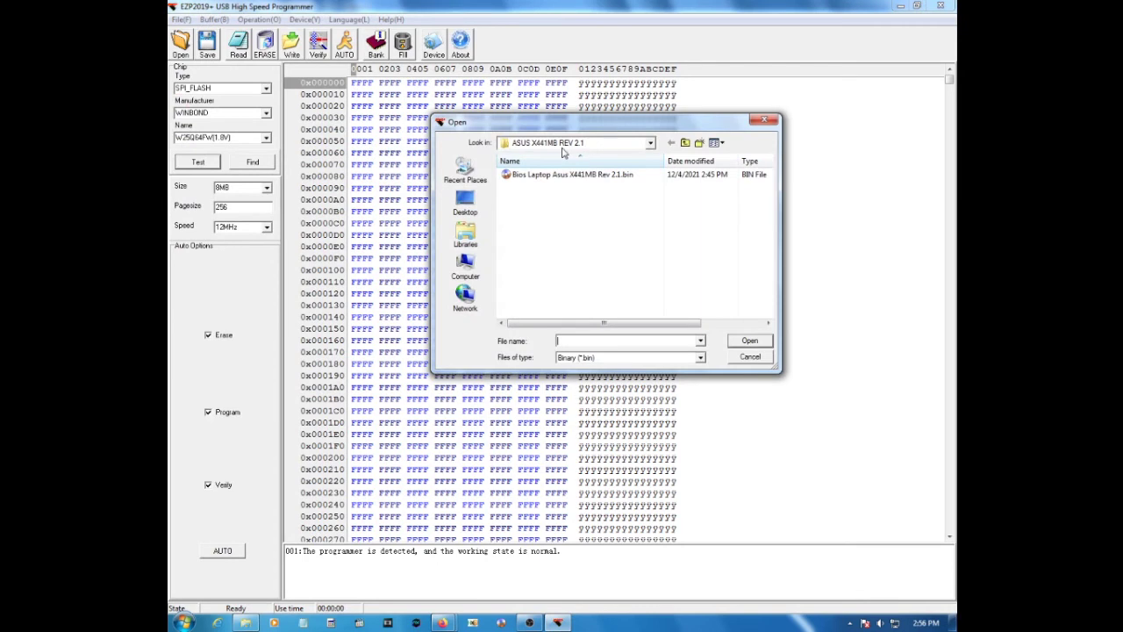
click(702, 362)
click(701, 358)
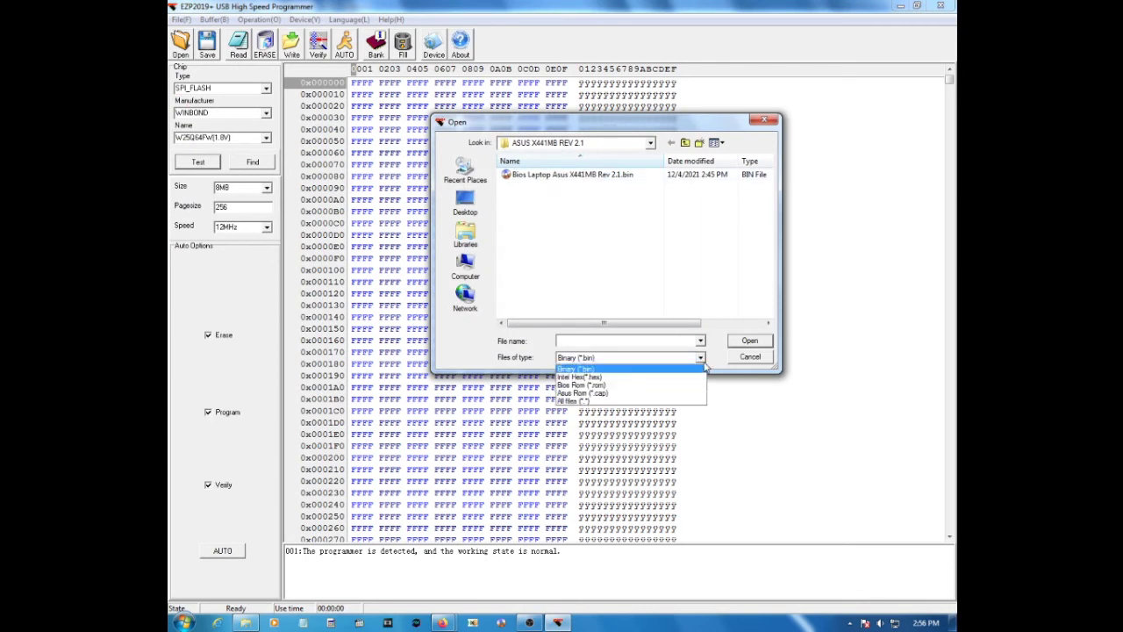
click(632, 404)
click(588, 293)
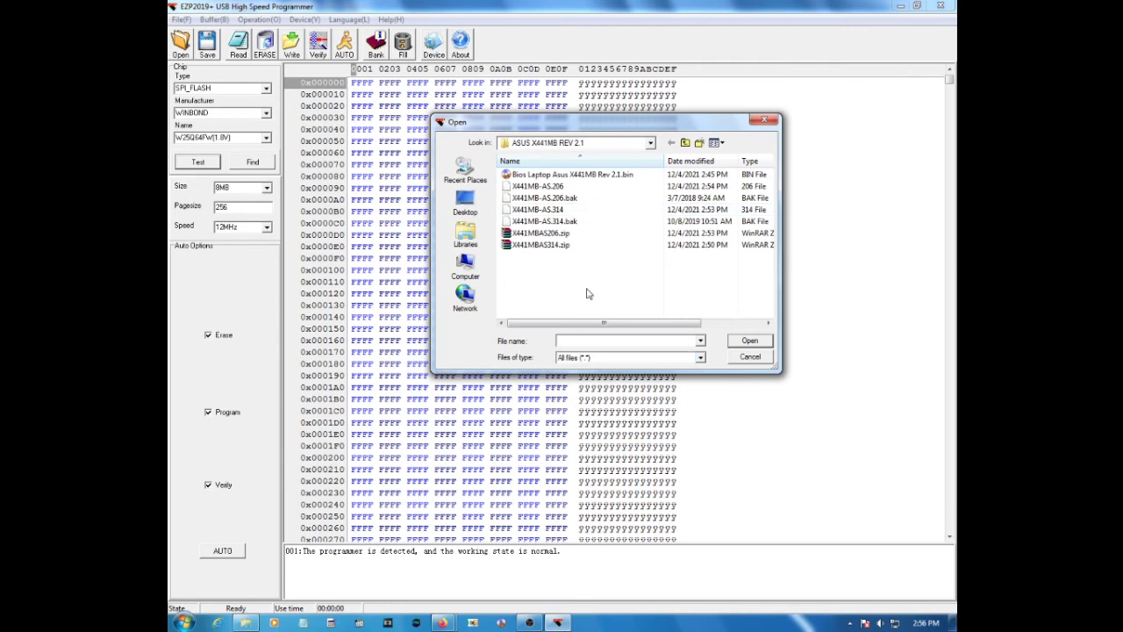
Step: Copy the full file name of X441MB-AS.206 without renaming it, and load that file into the buffer
click(539, 187)
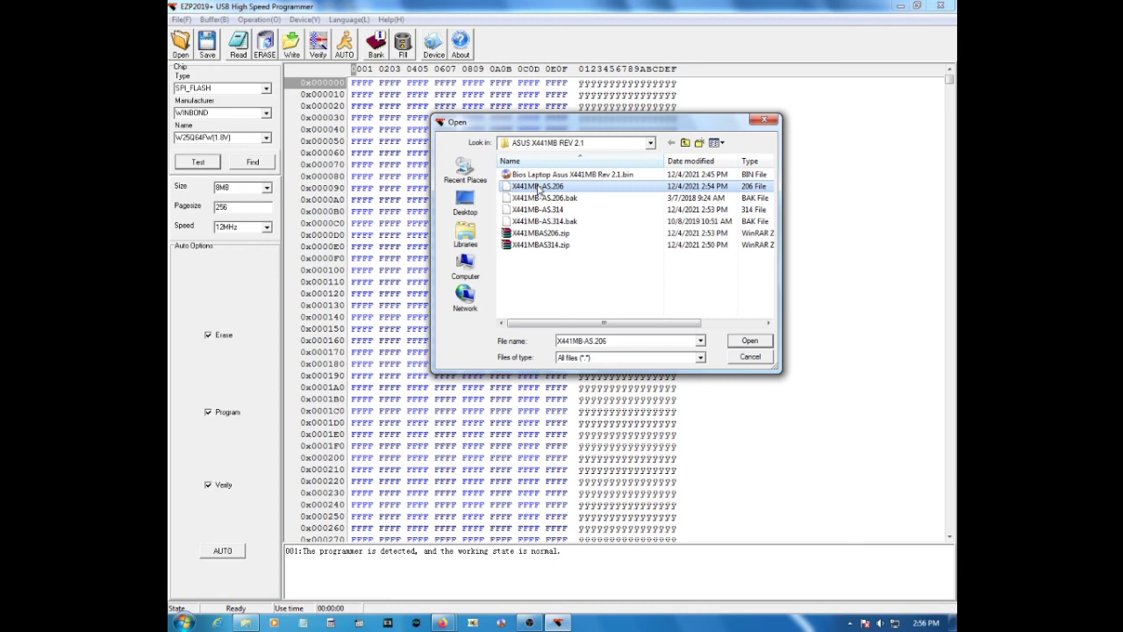
right_click(539, 190)
click(571, 394)
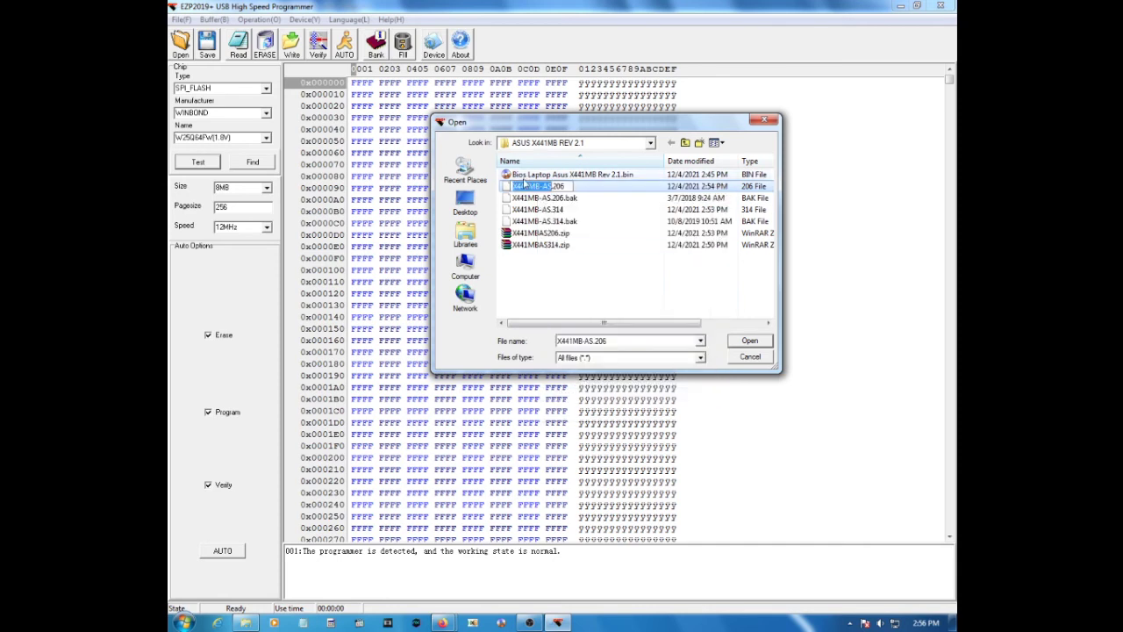
drag(569, 186, 512, 186)
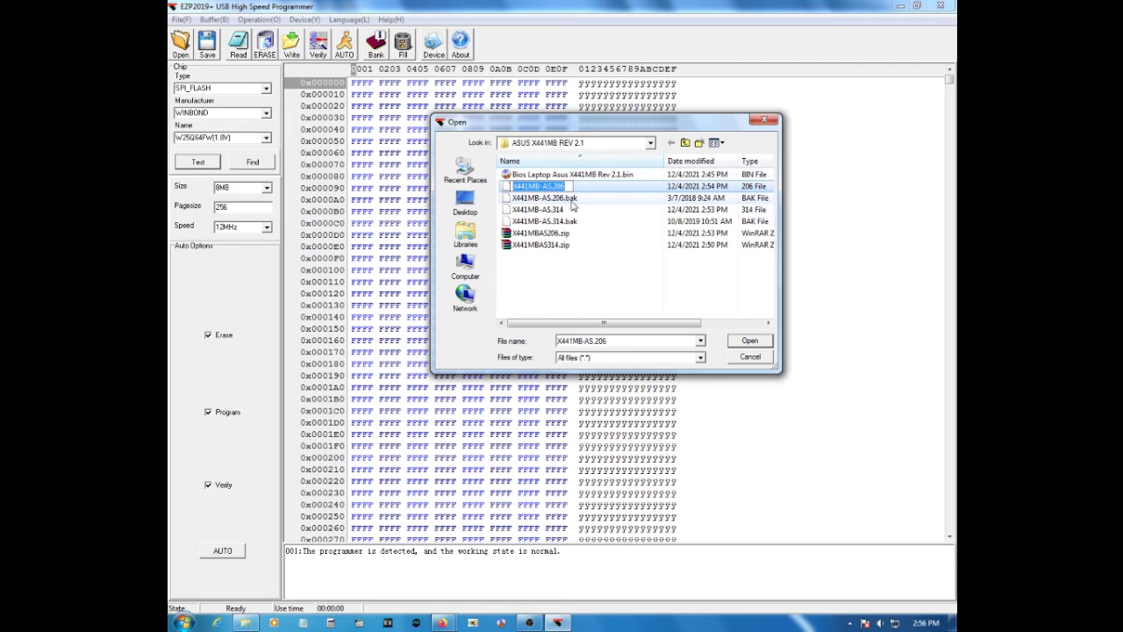
click(570, 187)
key(Return)
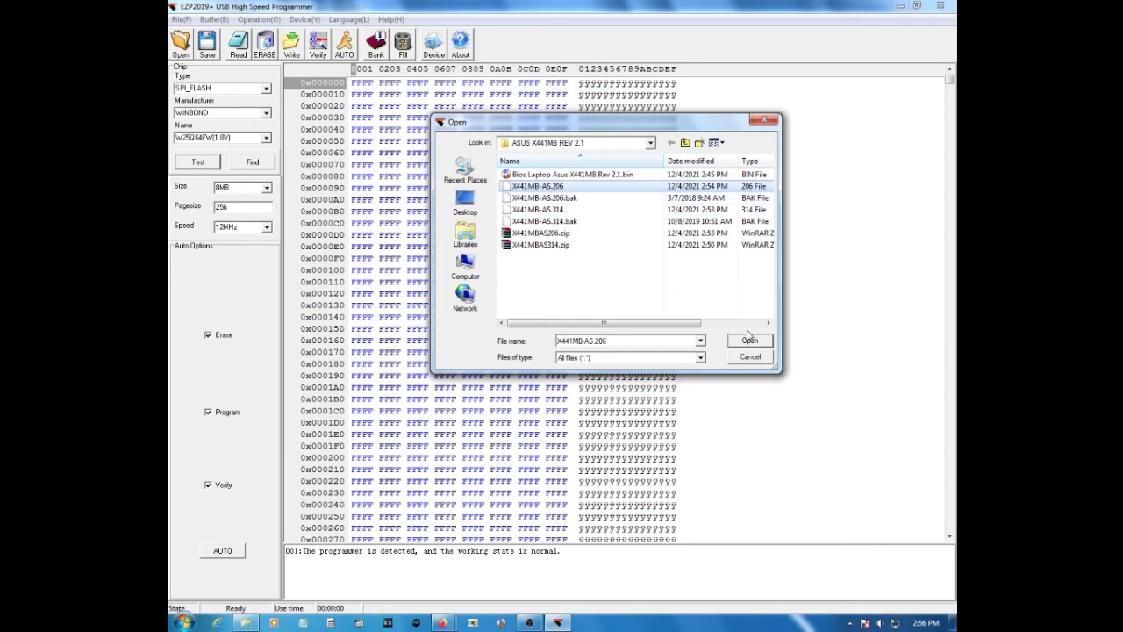
click(748, 341)
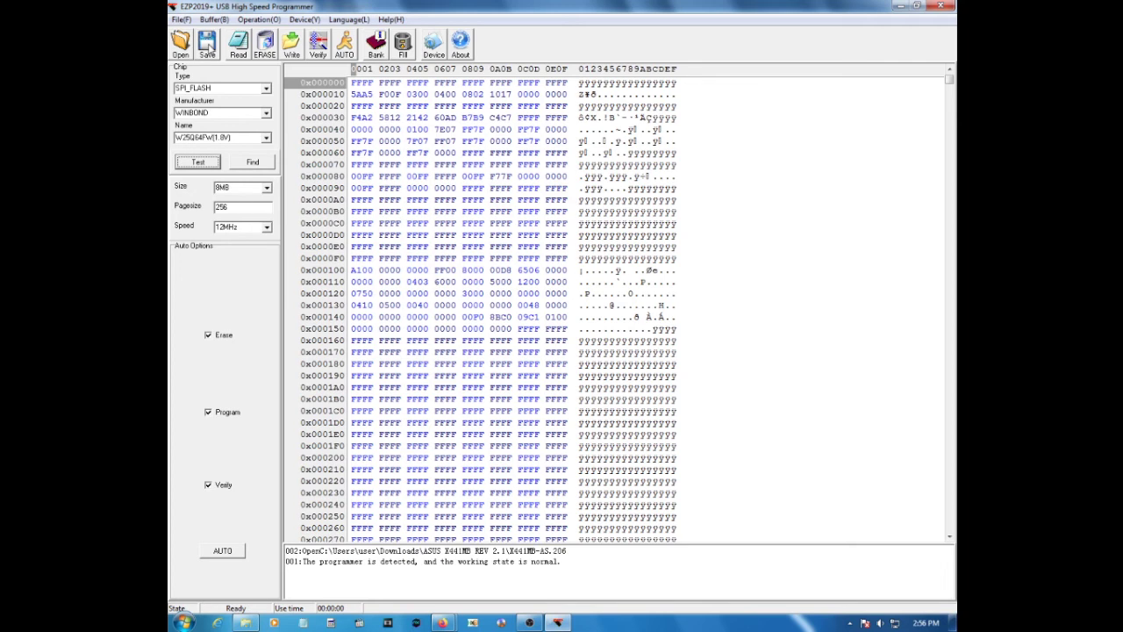
Step: Save the buffer as a binary file named "X441MB-AS 206" in the ASUS X441MB REV 2.1 folder
click(207, 46)
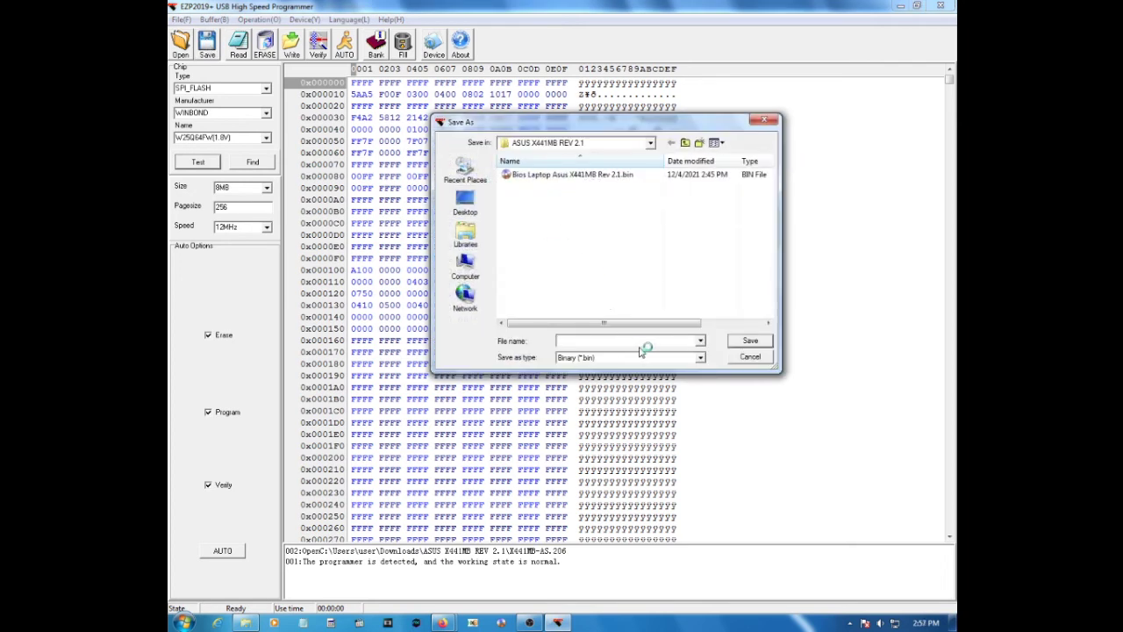
double_click(641, 343)
key(Down)
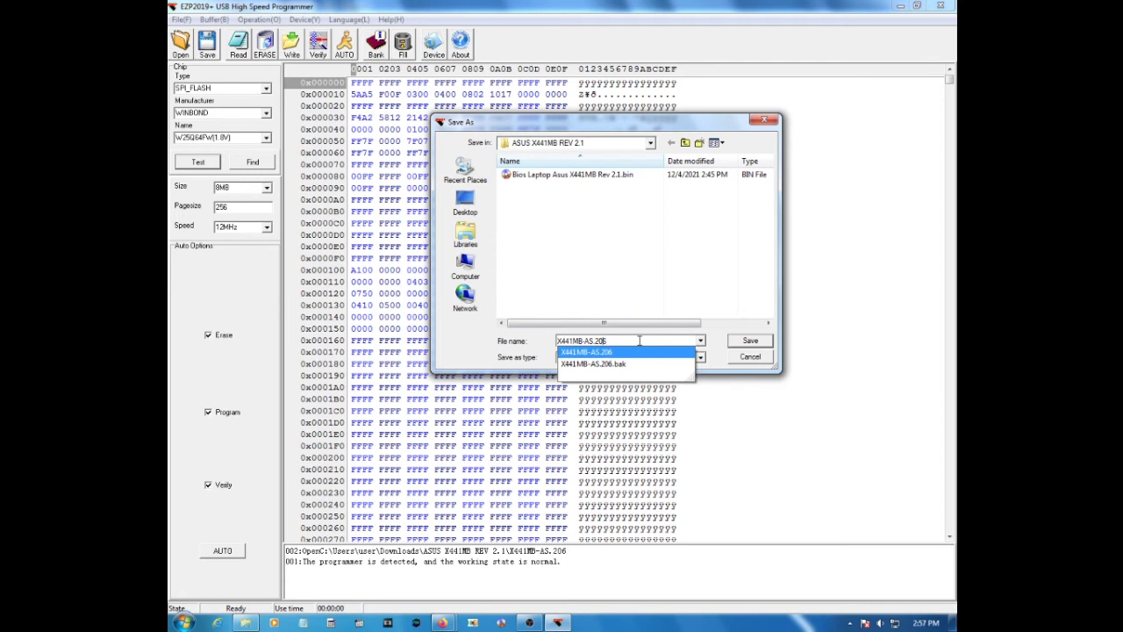
key(Return)
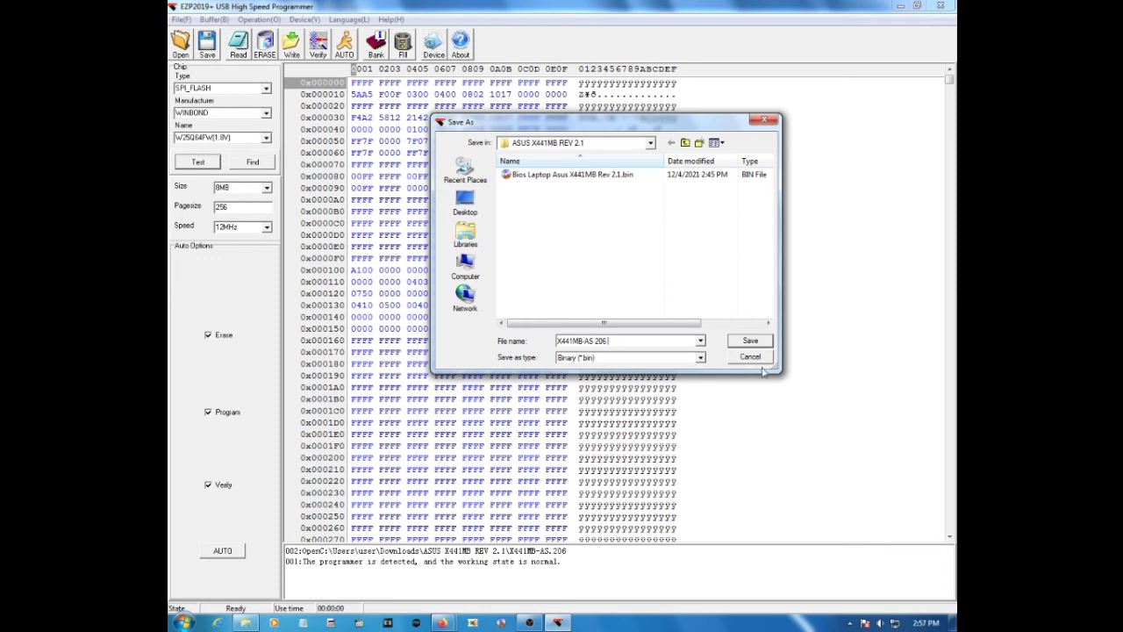
click(748, 342)
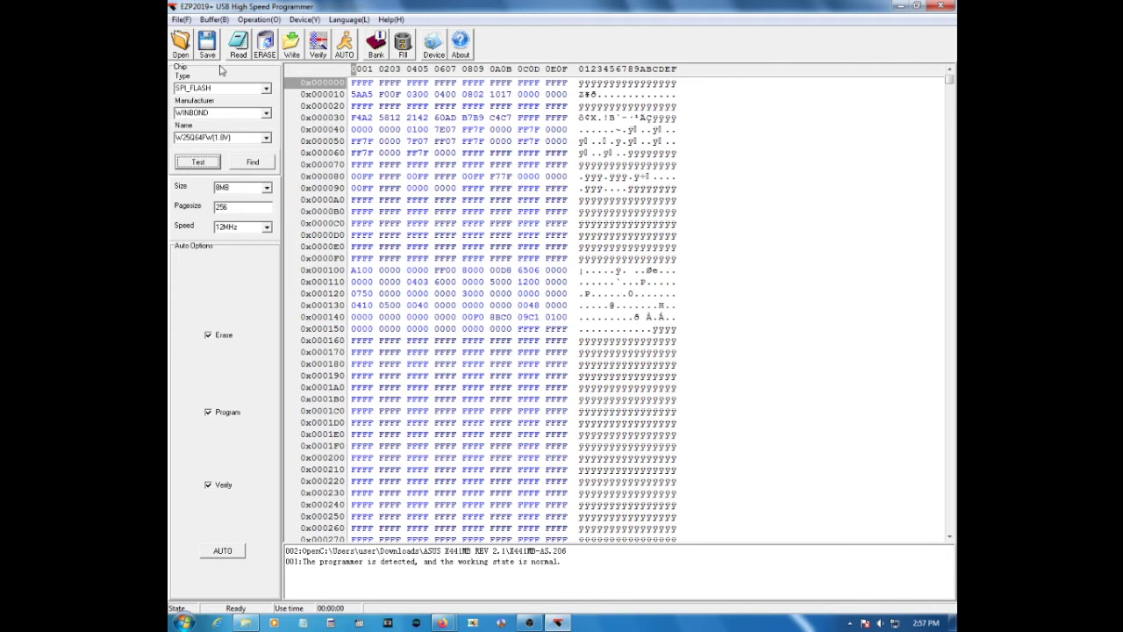
Step: Start opening another file with all file types listed, and select X441MB-AS.314
click(186, 50)
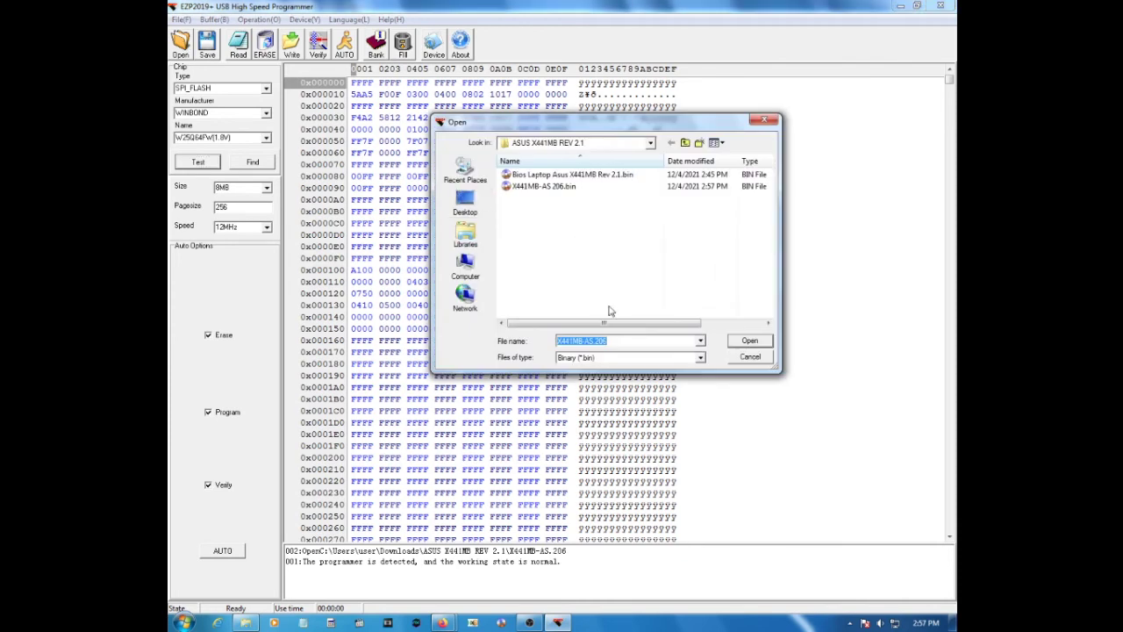
click(636, 357)
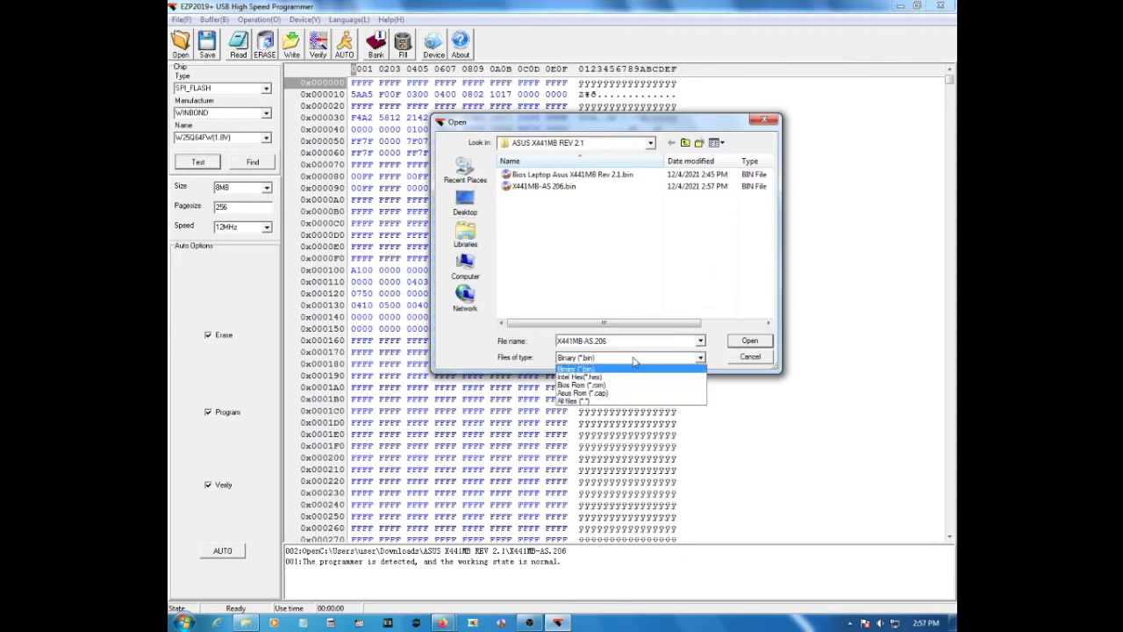
click(602, 401)
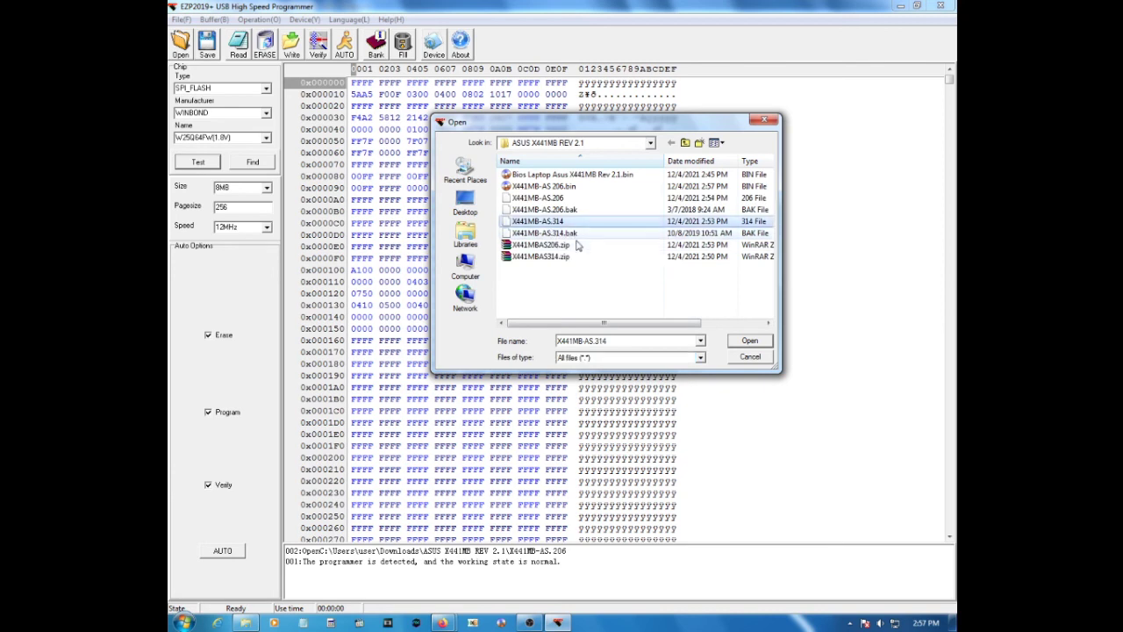
right_click(545, 221)
click(542, 224)
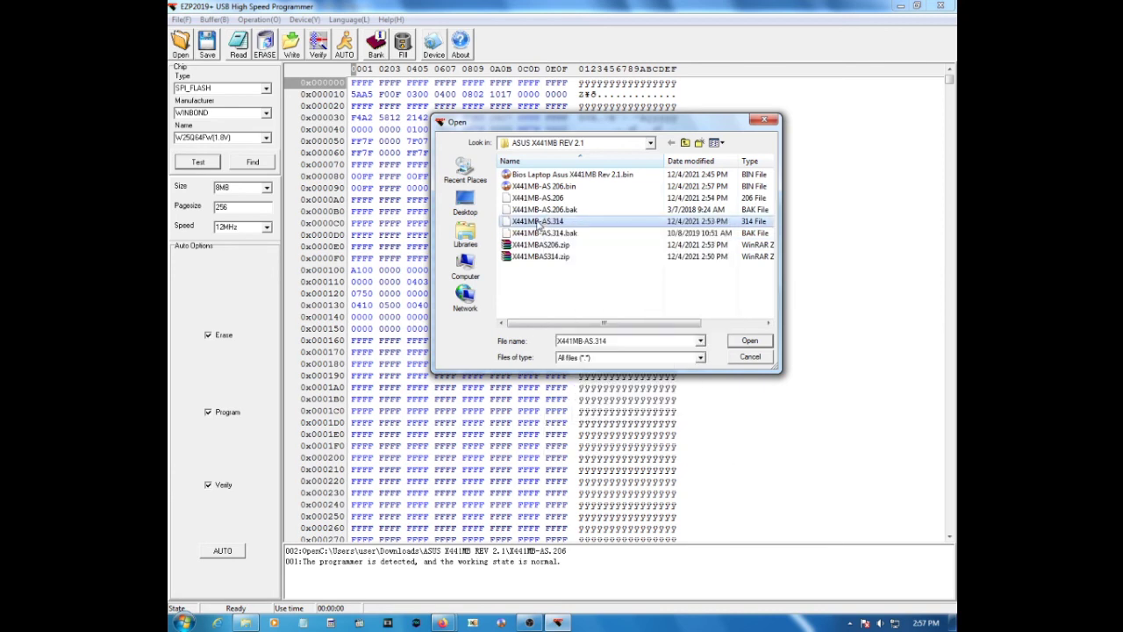
Step: Copy the full file name of X441MB-AS.314 without renaming it, and load that file into the buffer
right_click(575, 223)
click(592, 430)
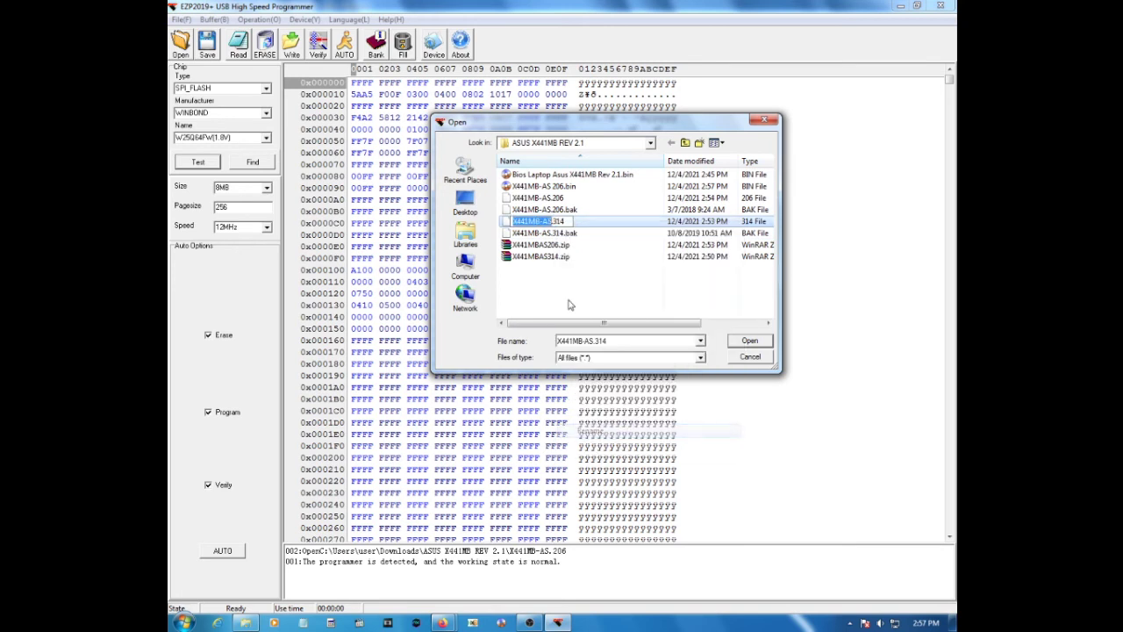
click(569, 222)
drag(569, 222, 511, 222)
key(ctrl+c)
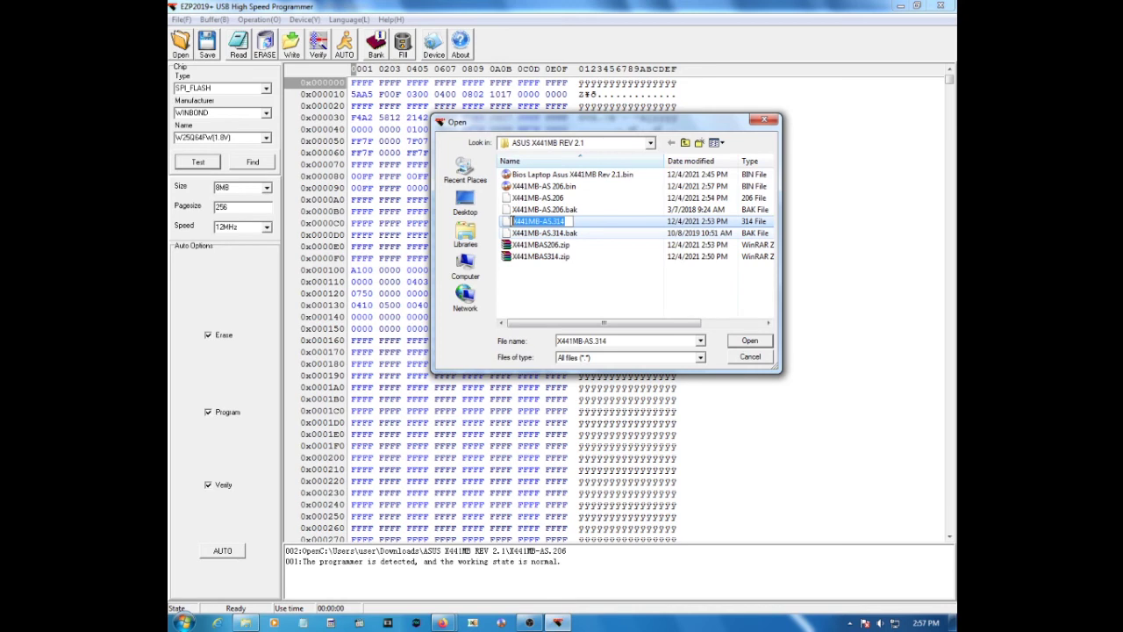
key(Return)
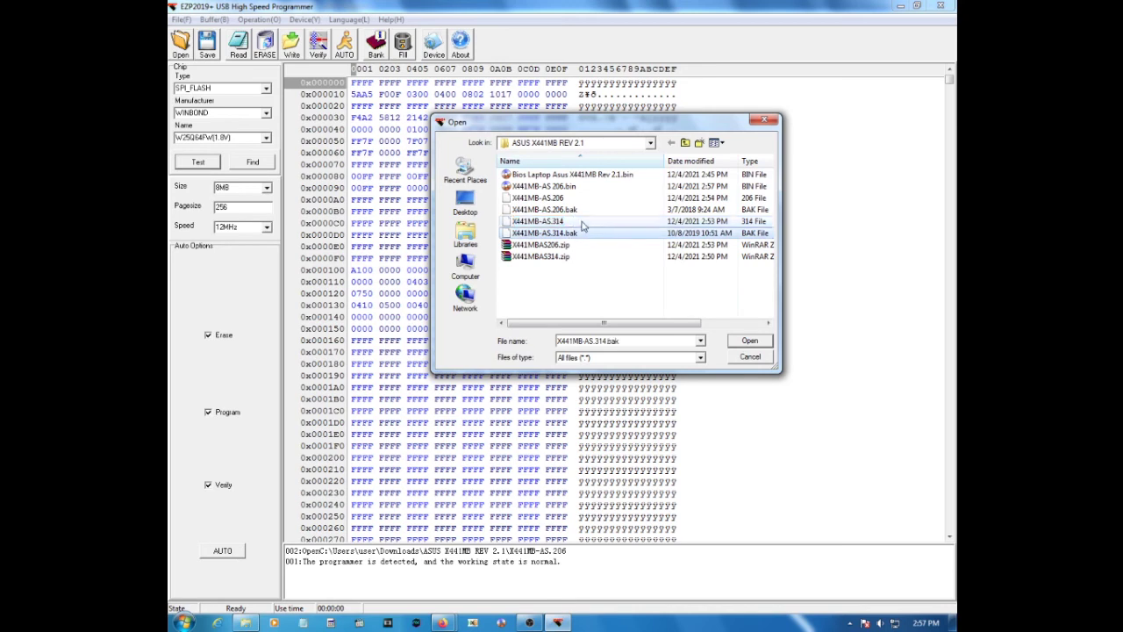
click(735, 340)
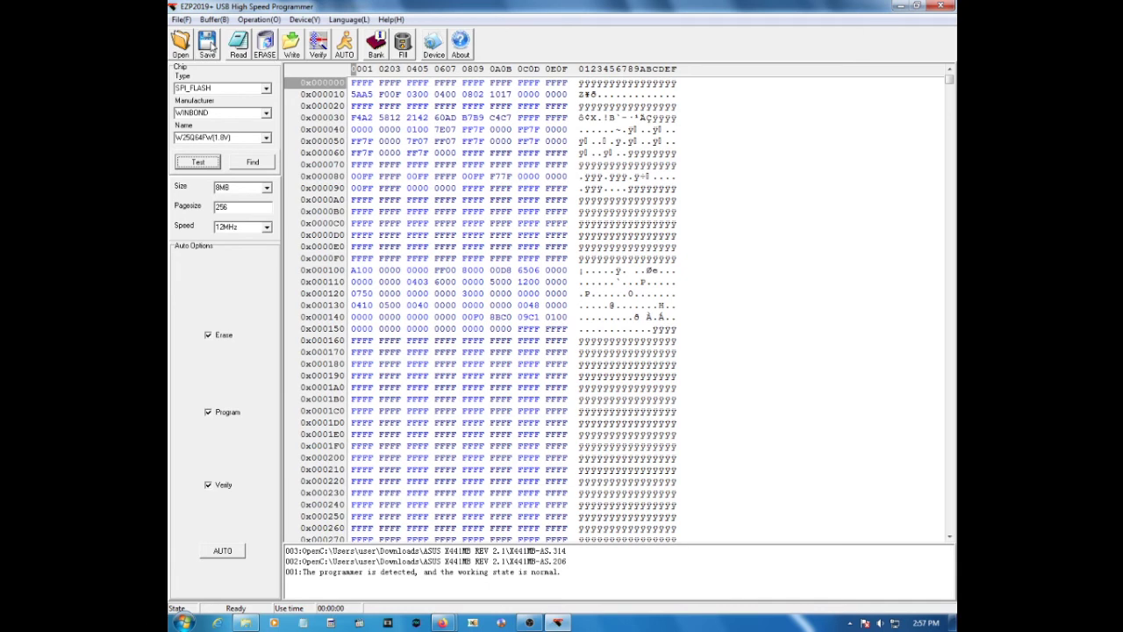
Step: Save the buffer as a binary file named "X441MB-AS 314", replacing the dot in the copied name with a space
click(208, 44)
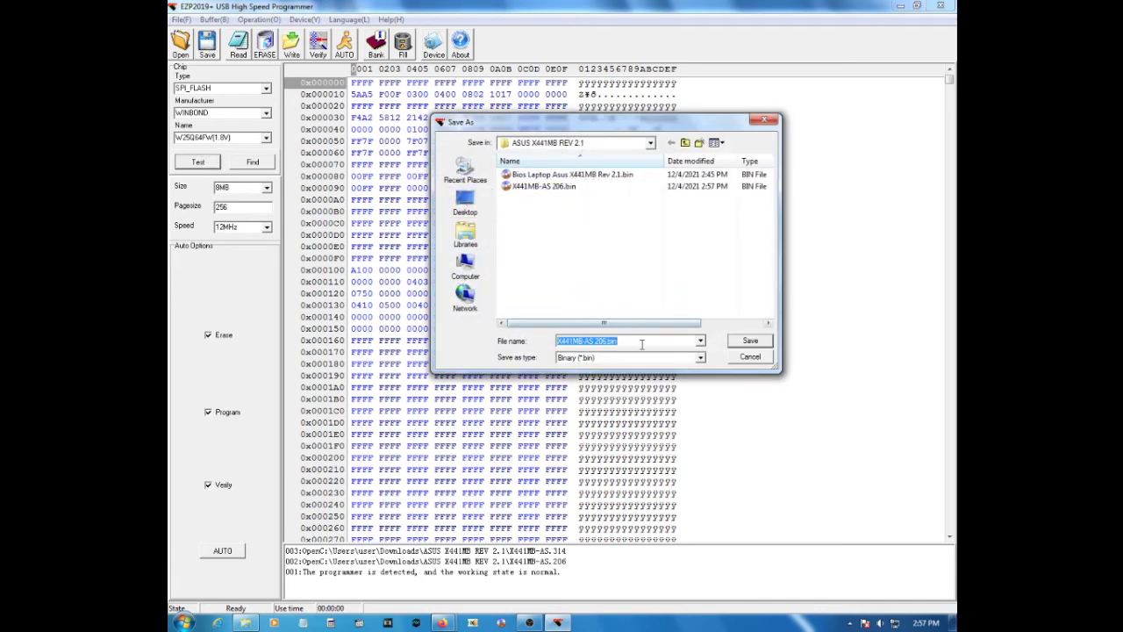
key(ctrl+v)
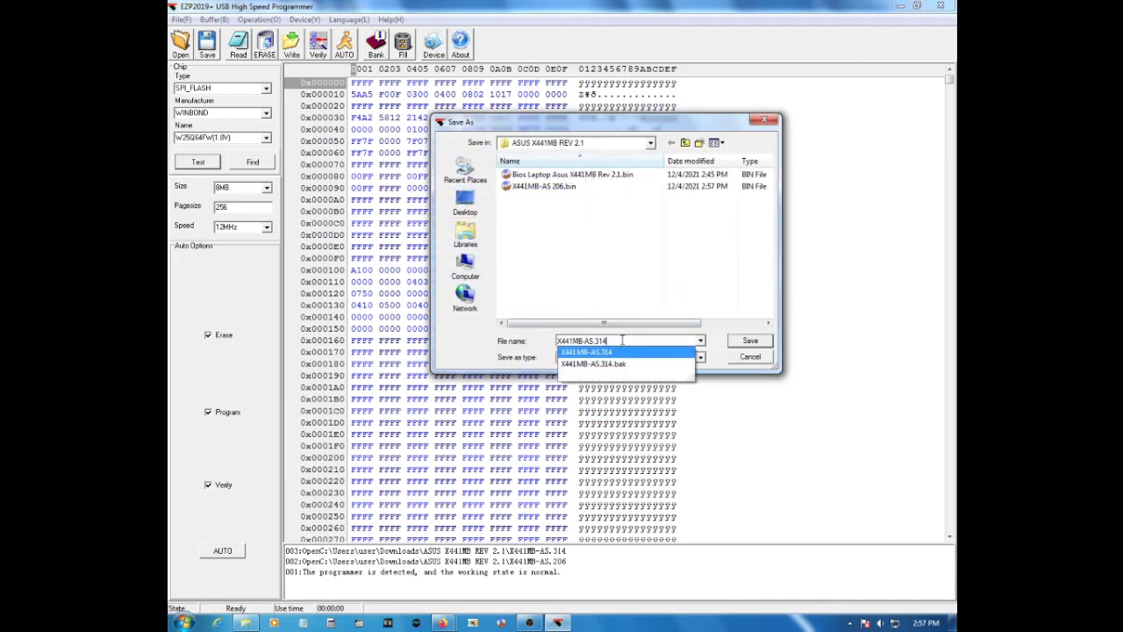
click(619, 341)
key(Left)
key(Left)
key(Left)
key(BackSpace)
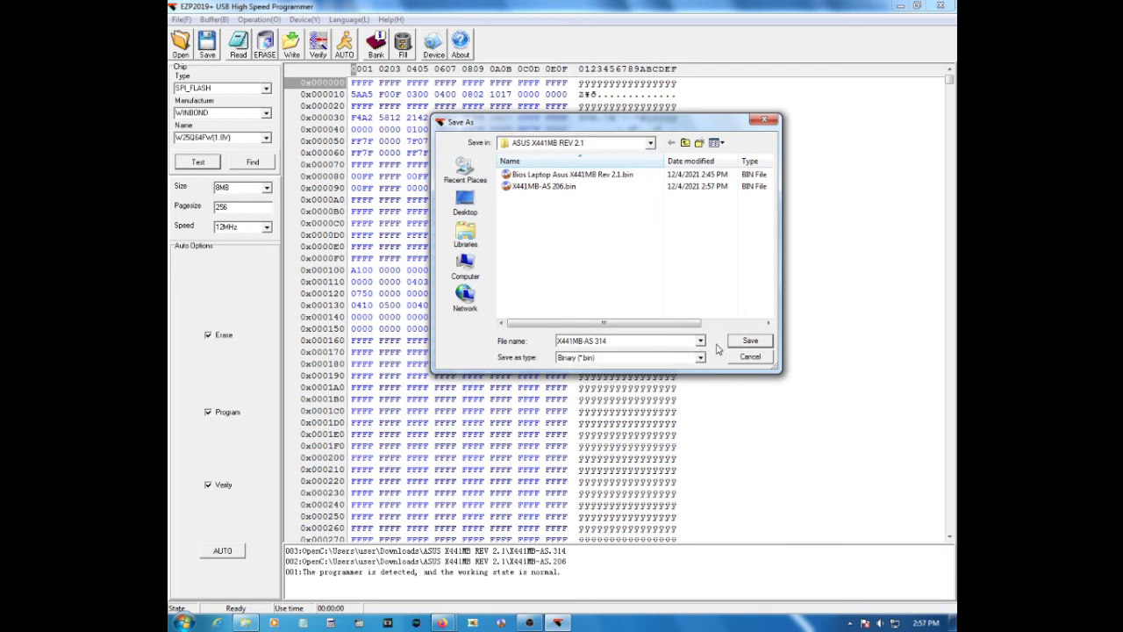
click(746, 344)
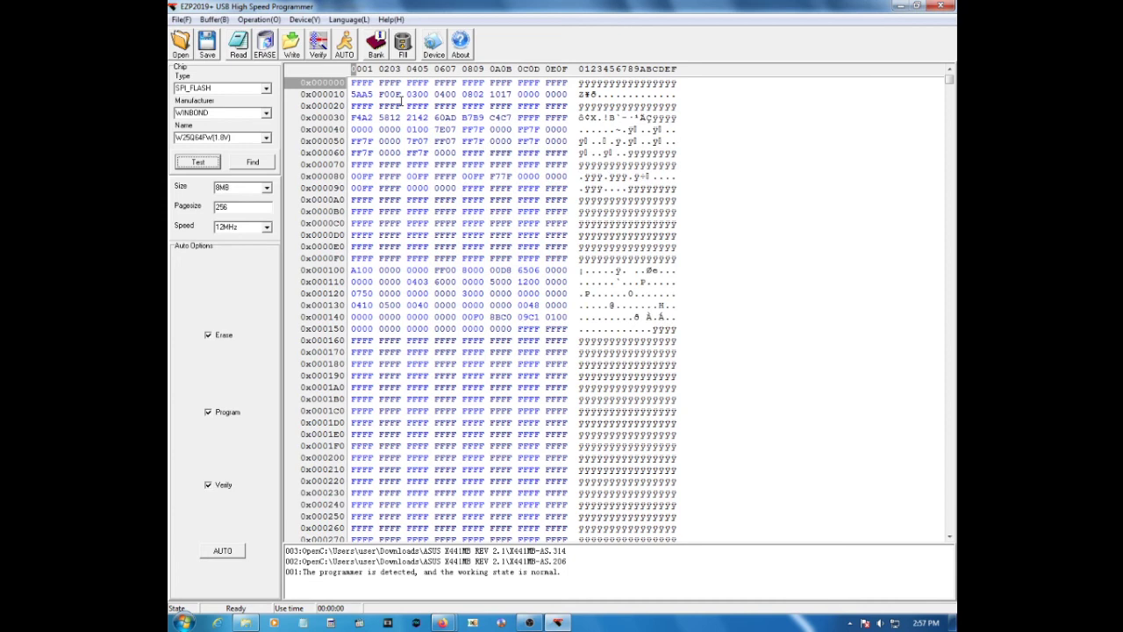
Step: Run the chip test, and load X441MB-AS 314.bin from the ASUS X441MB REV 2.1 folder into the buffer
click(215, 163)
click(624, 356)
click(188, 44)
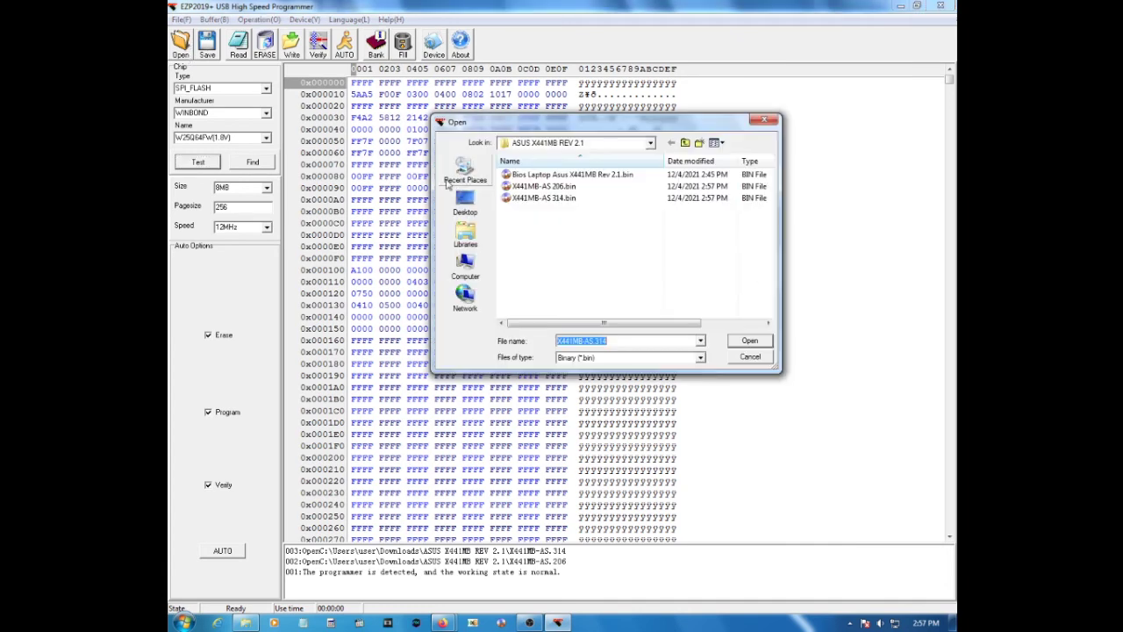
click(546, 199)
click(546, 188)
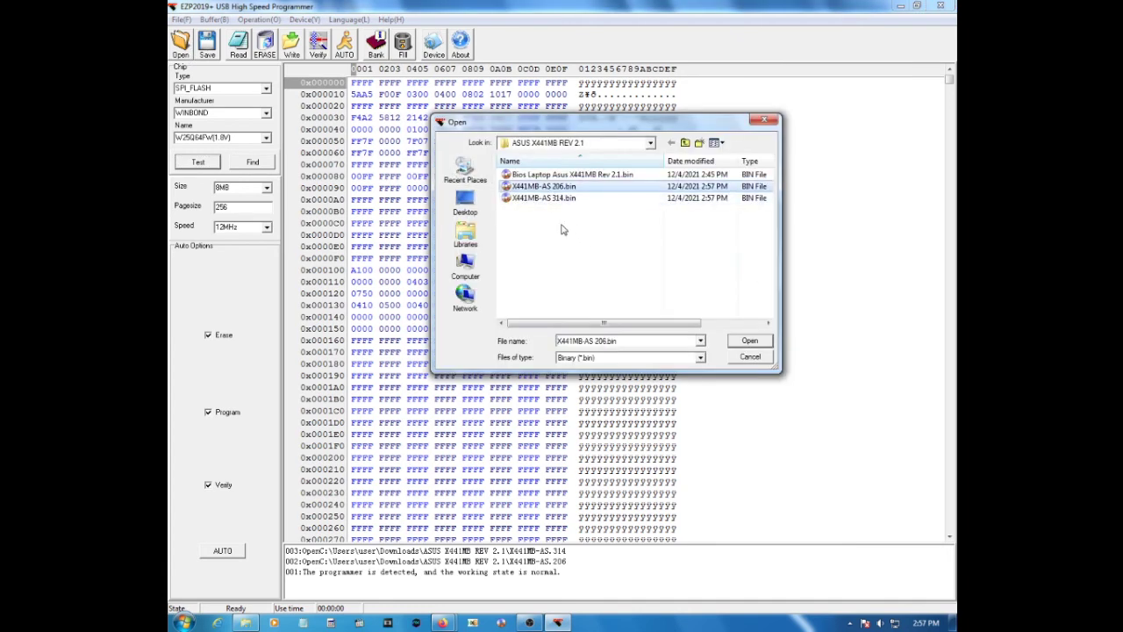
click(550, 198)
click(548, 187)
click(550, 198)
click(548, 187)
click(555, 199)
click(742, 344)
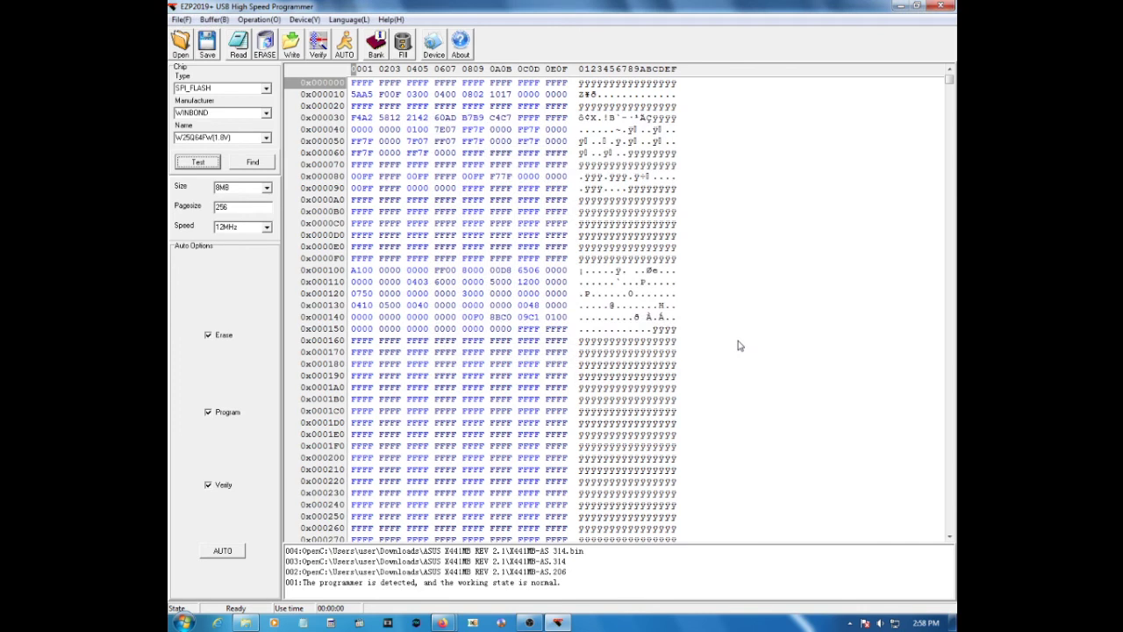
Step: Start the automatic erase, program and verify of the flash chip, and briefly check the ASUS X441MB REV 2.1 folder
click(347, 50)
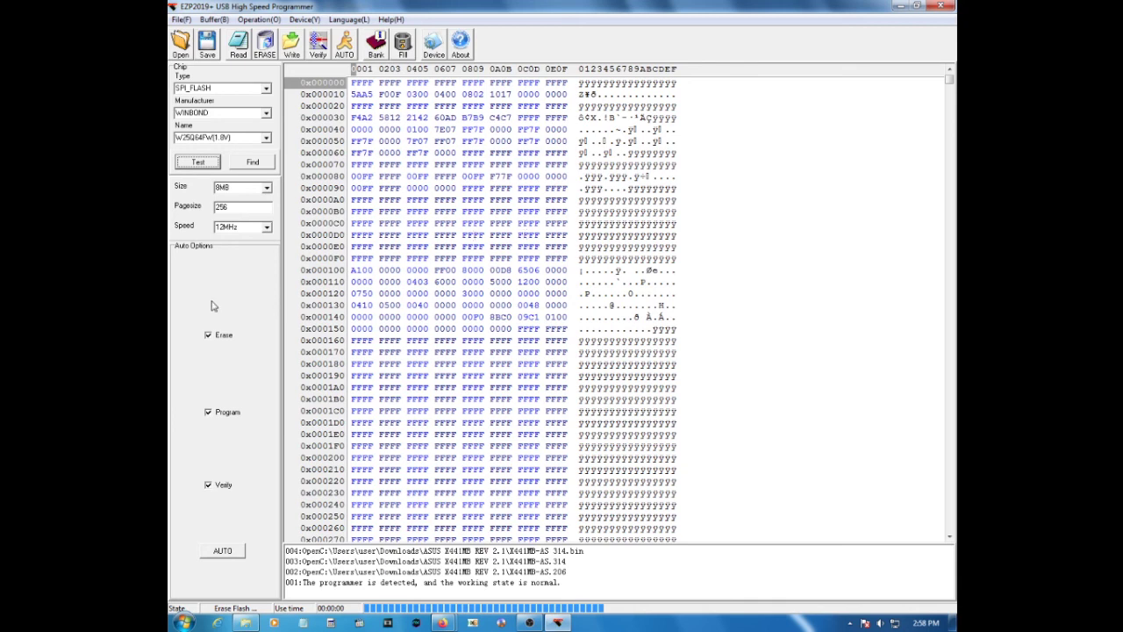
click(245, 622)
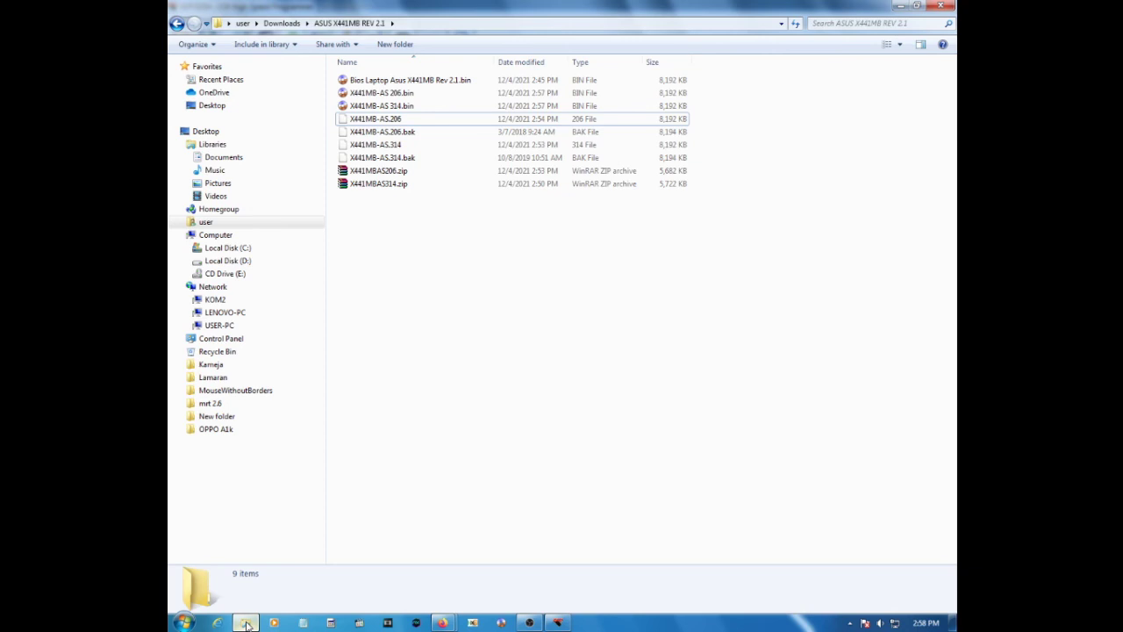
click(247, 623)
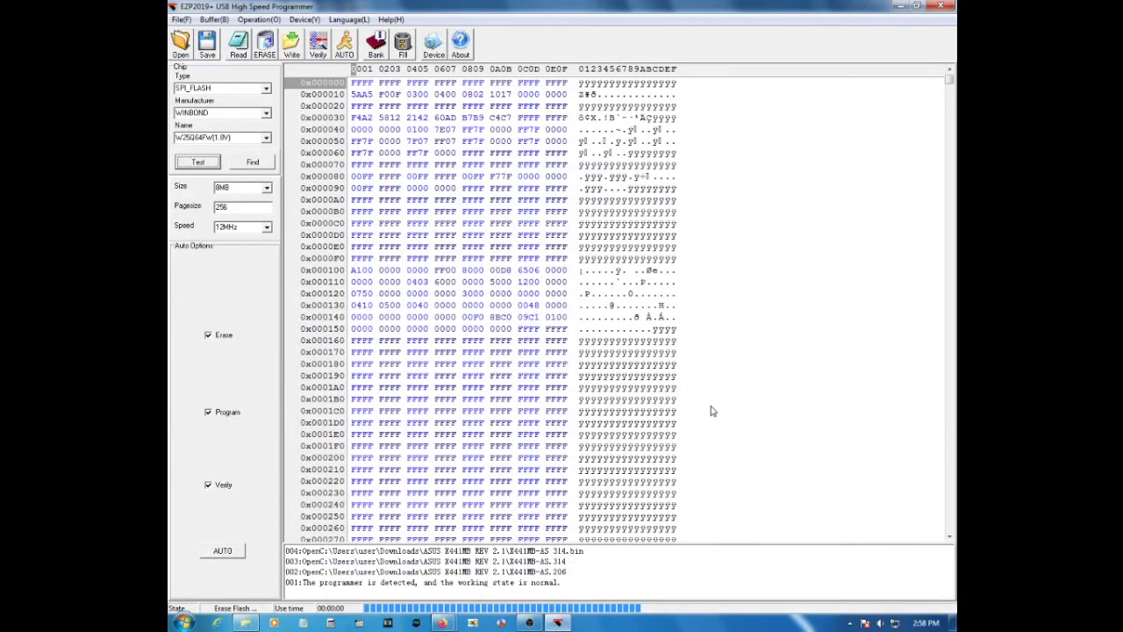